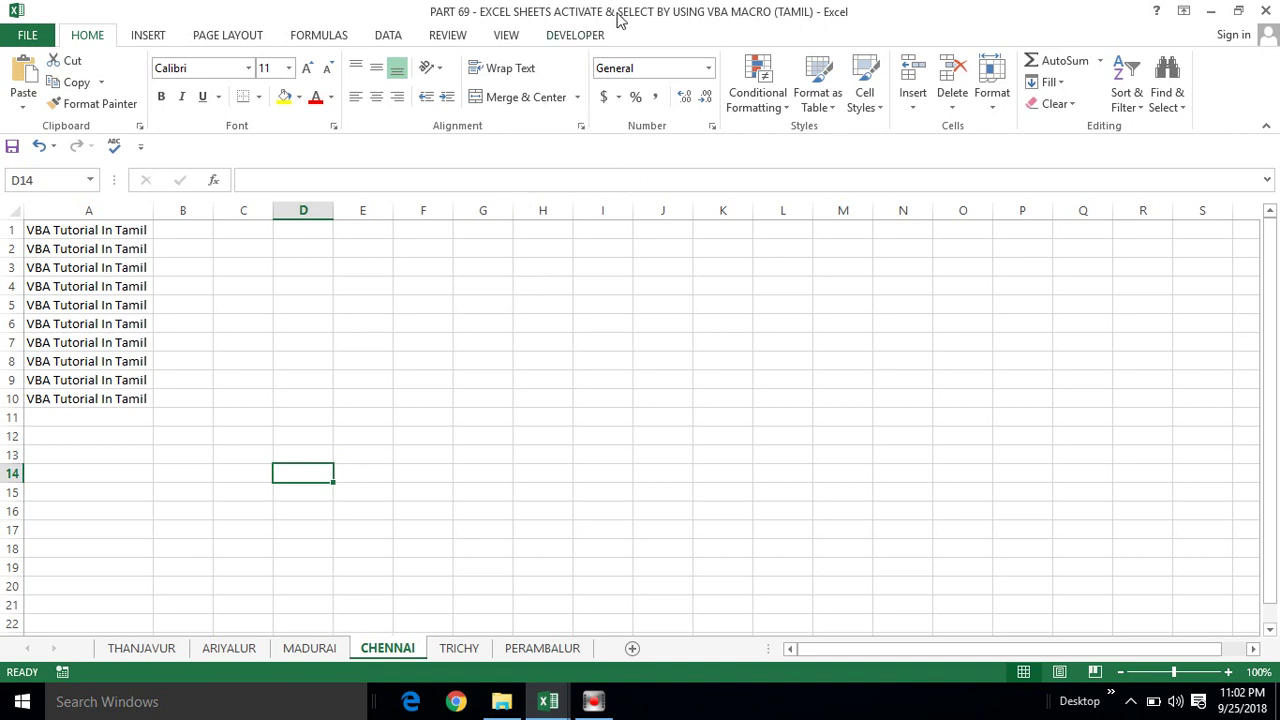
Step: Browse the THANJAVUR, MADURAI, TRICHY and CHENNAI sheets, selecting cells G3, E6, E4 and F8
left_click(481, 269)
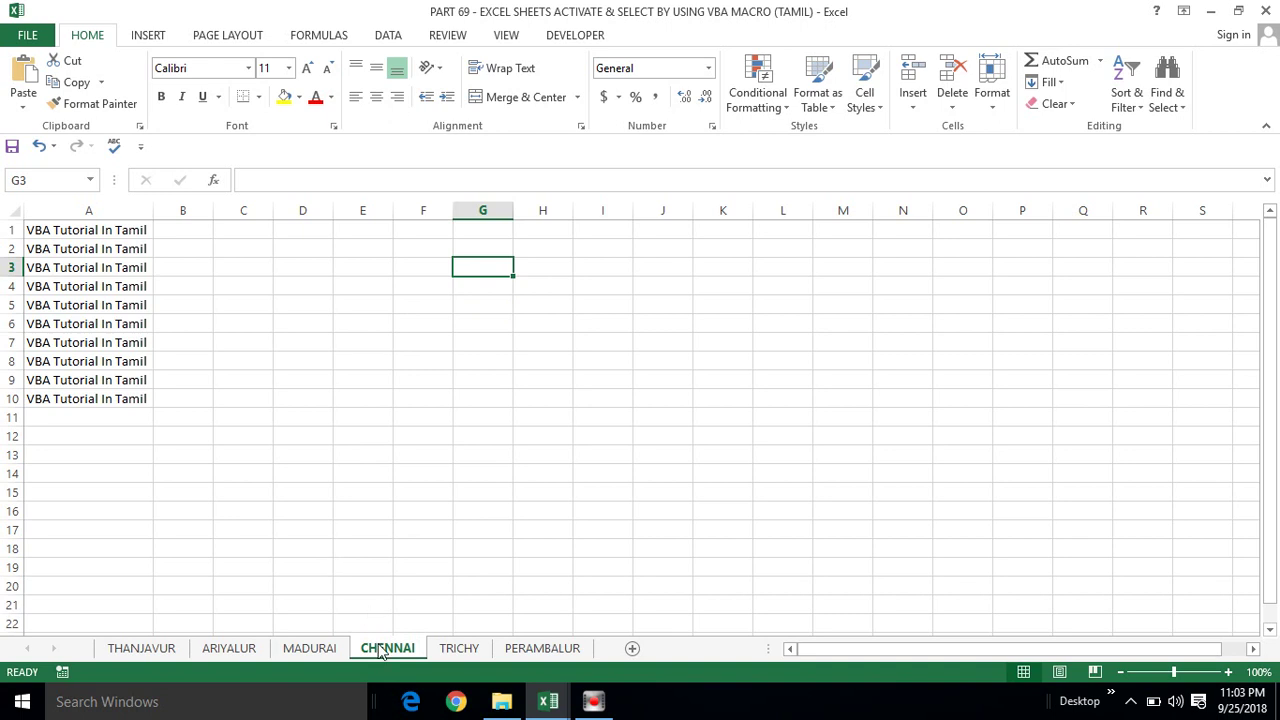
left_click(165, 649)
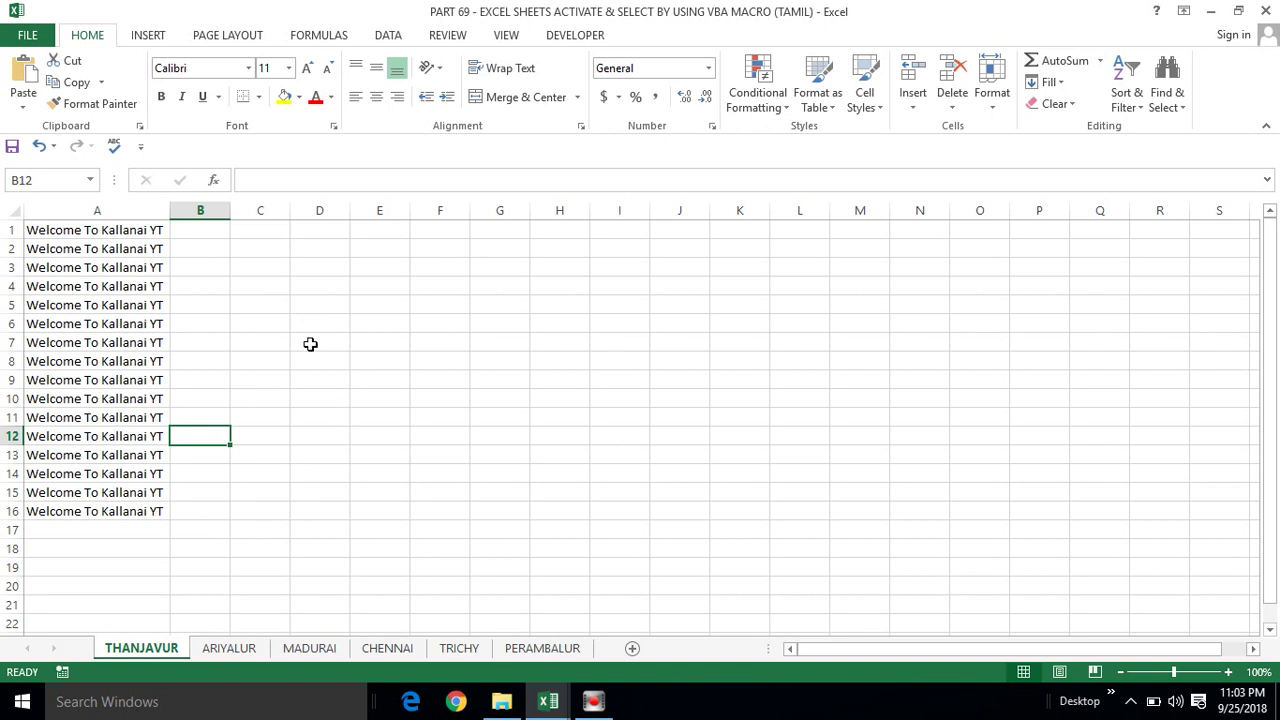
left_click(319, 653)
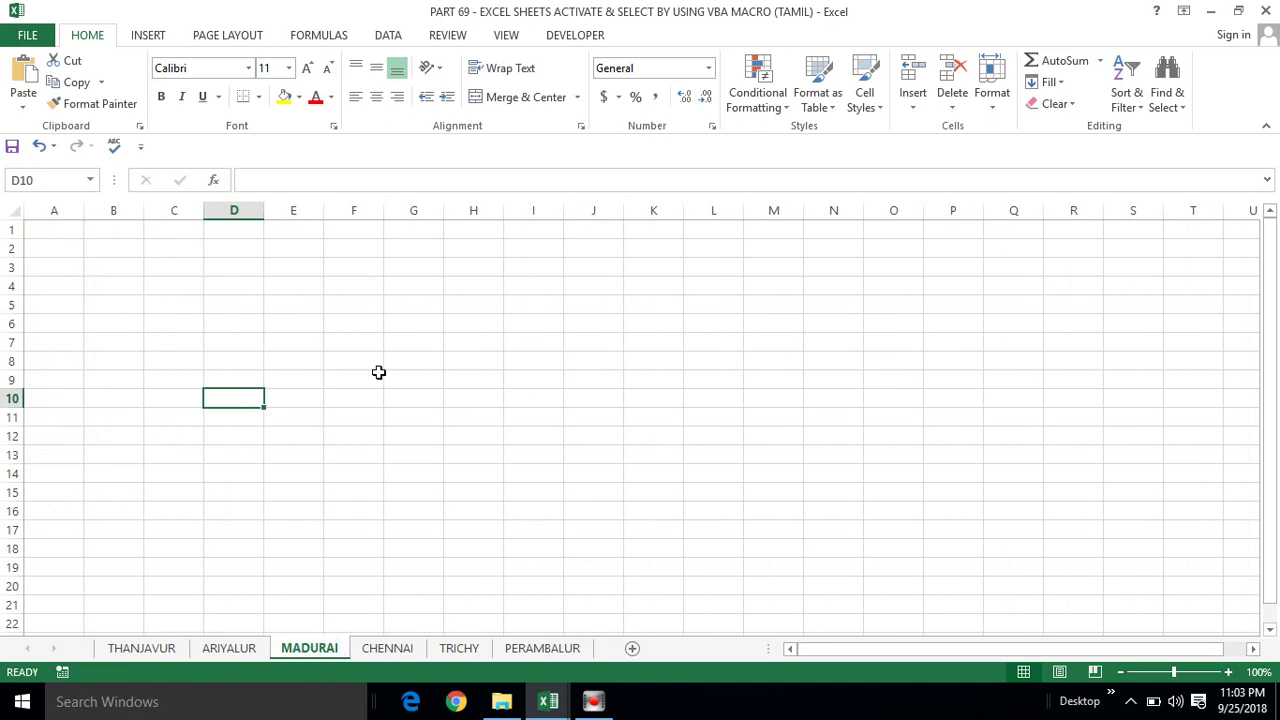
left_click(272, 326)
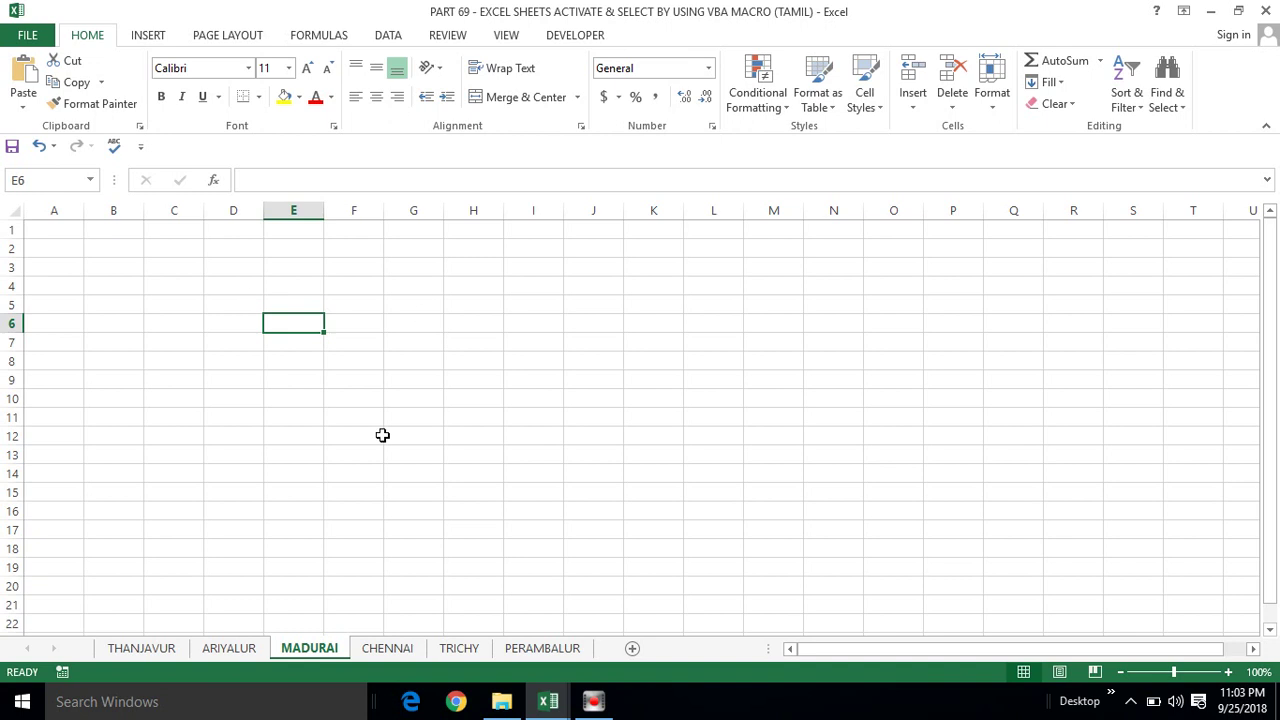
left_click(468, 650)
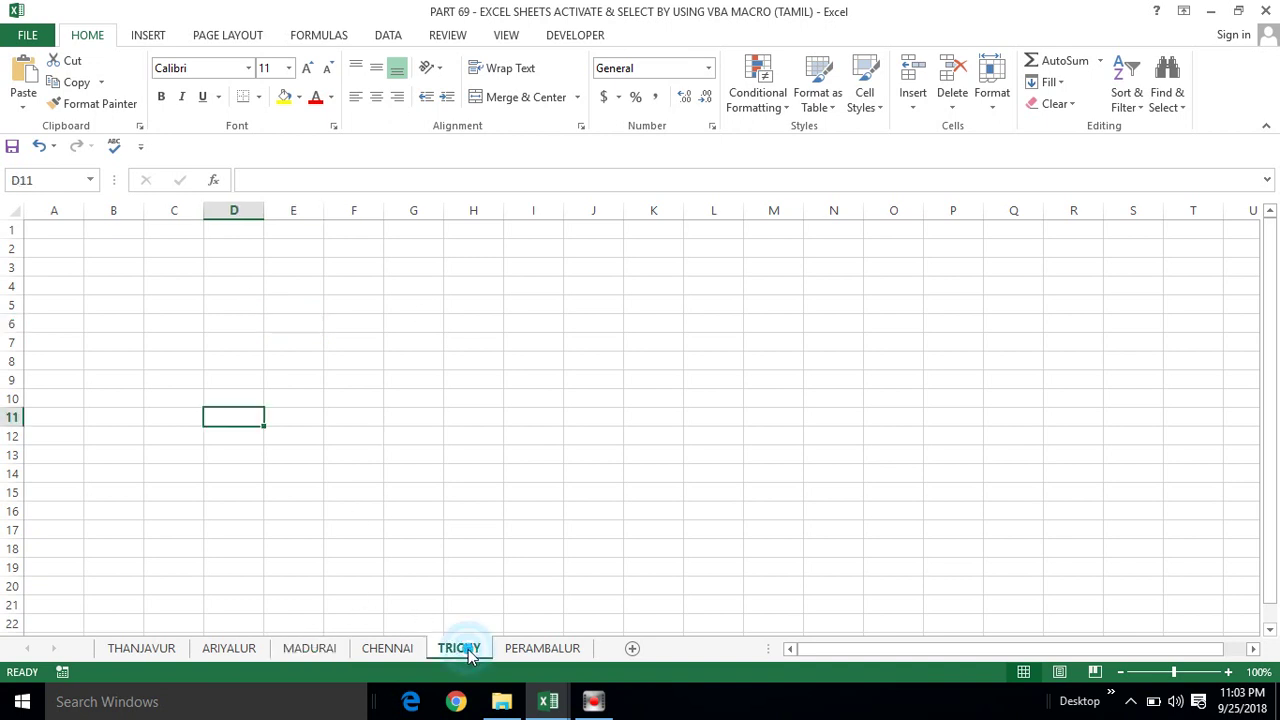
left_click(372, 650)
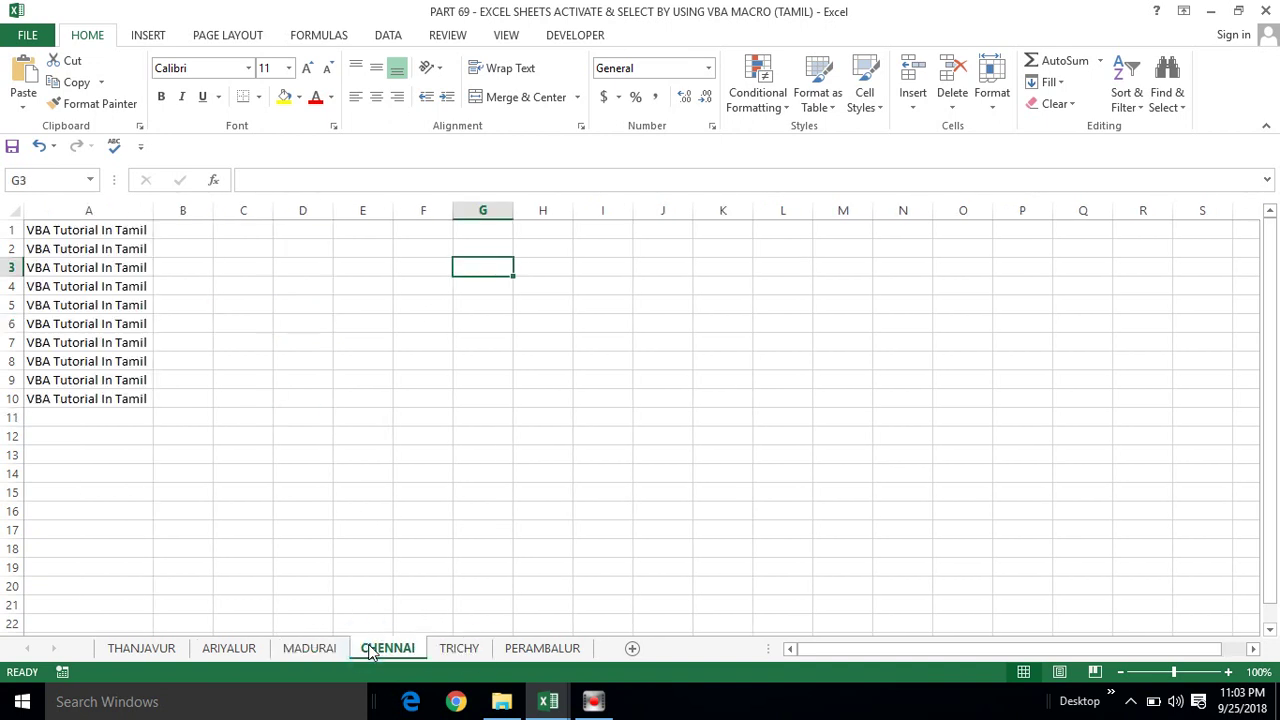
left_click(354, 281)
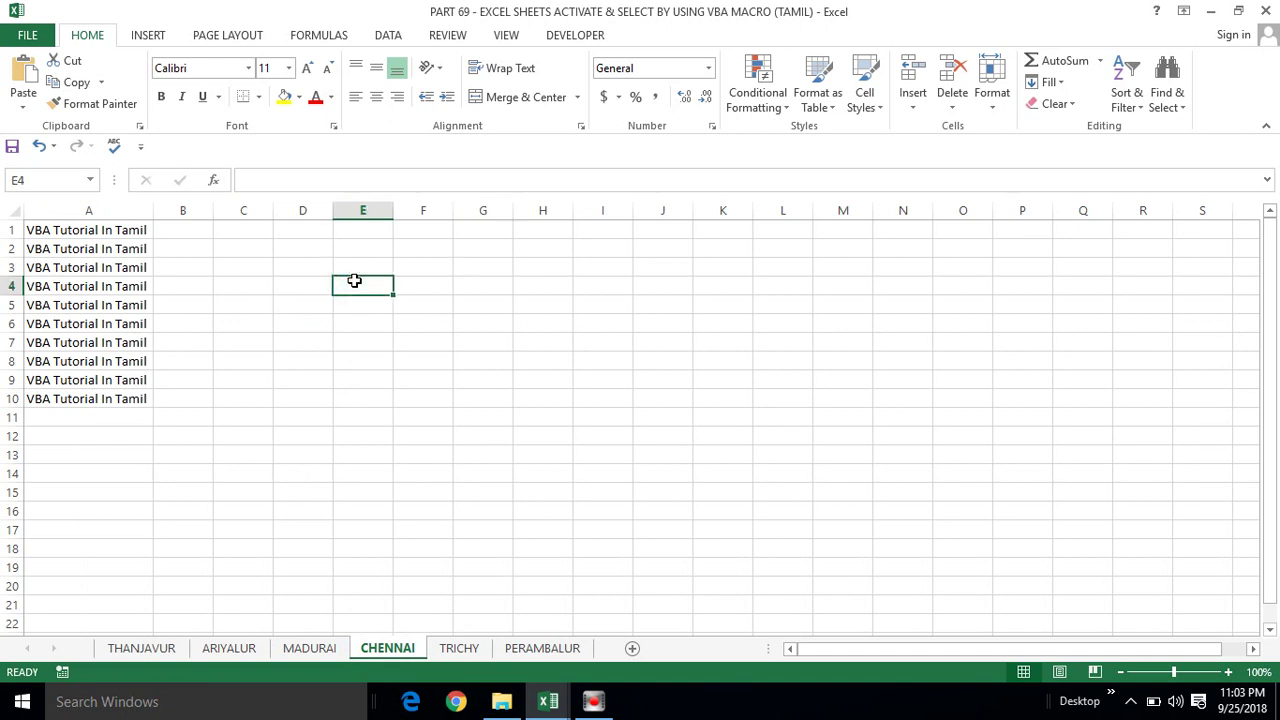
left_click(447, 365)
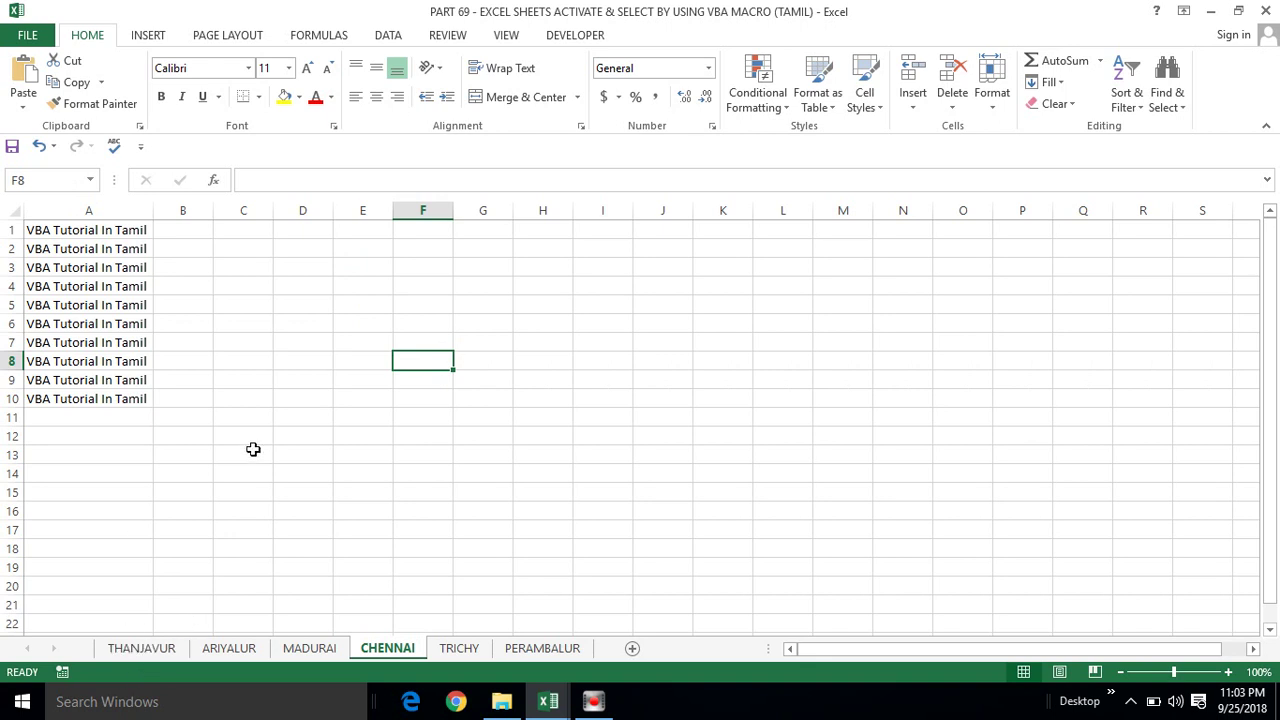
Step: Select C13 on THANJAVUR, then return to CHENNAI and select F9, E4, D7, E6 and E5
left_click(150, 648)
left_click(270, 455)
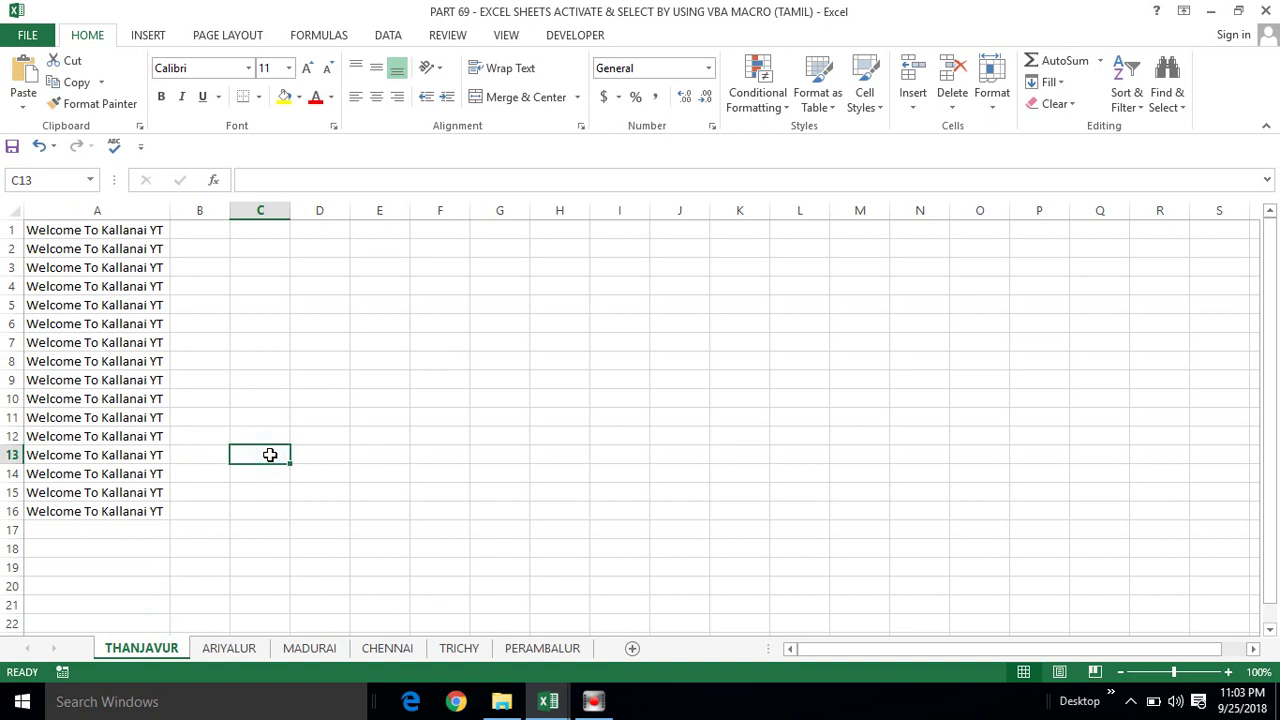
left_click(390, 650)
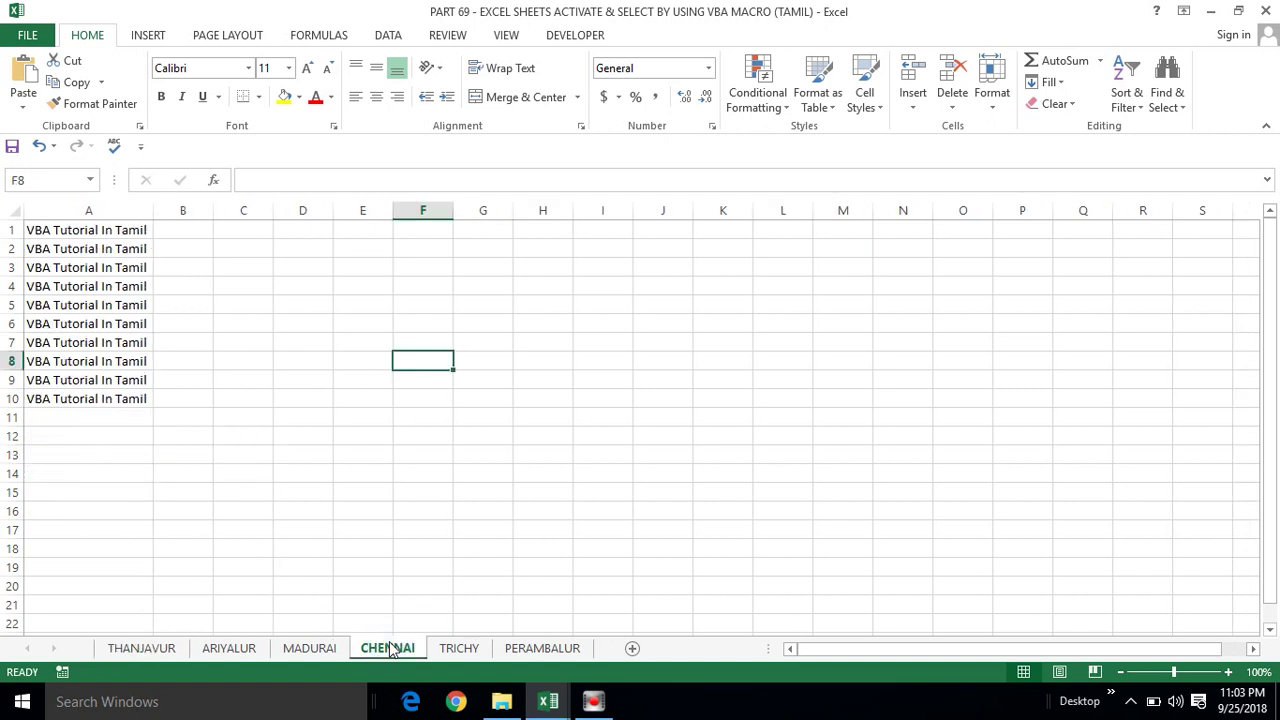
left_click(405, 388)
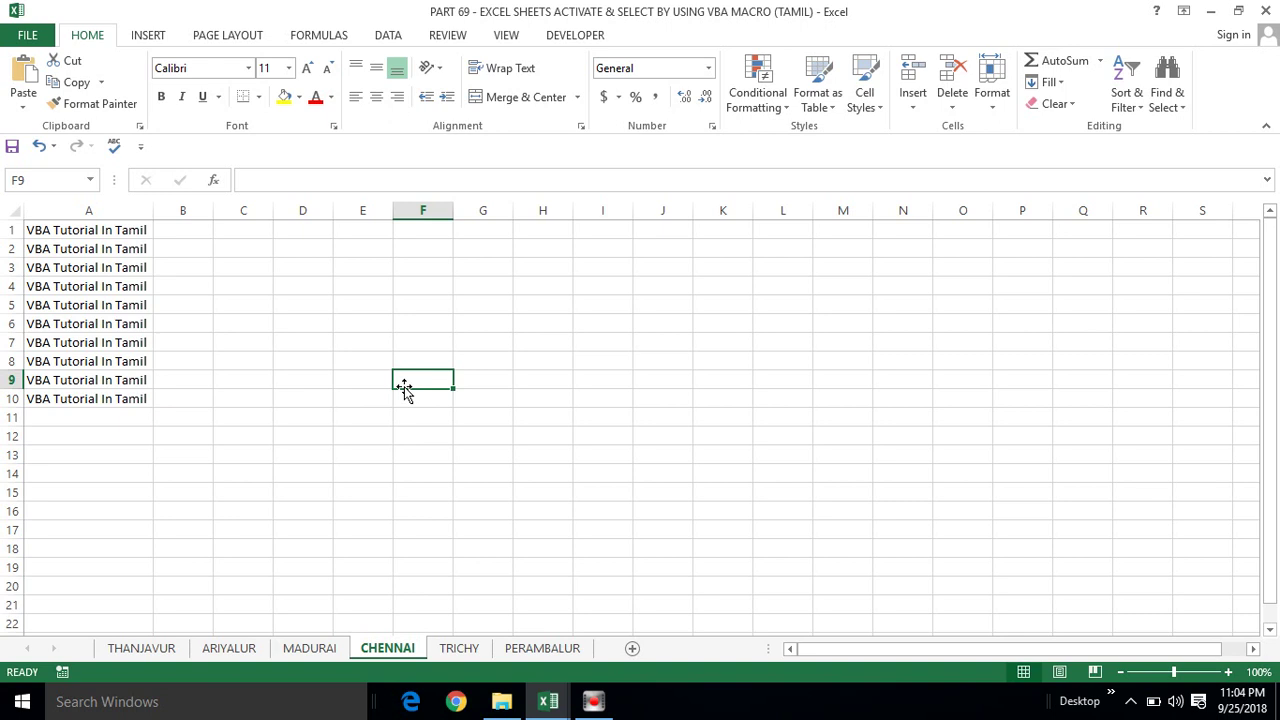
left_click(389, 283)
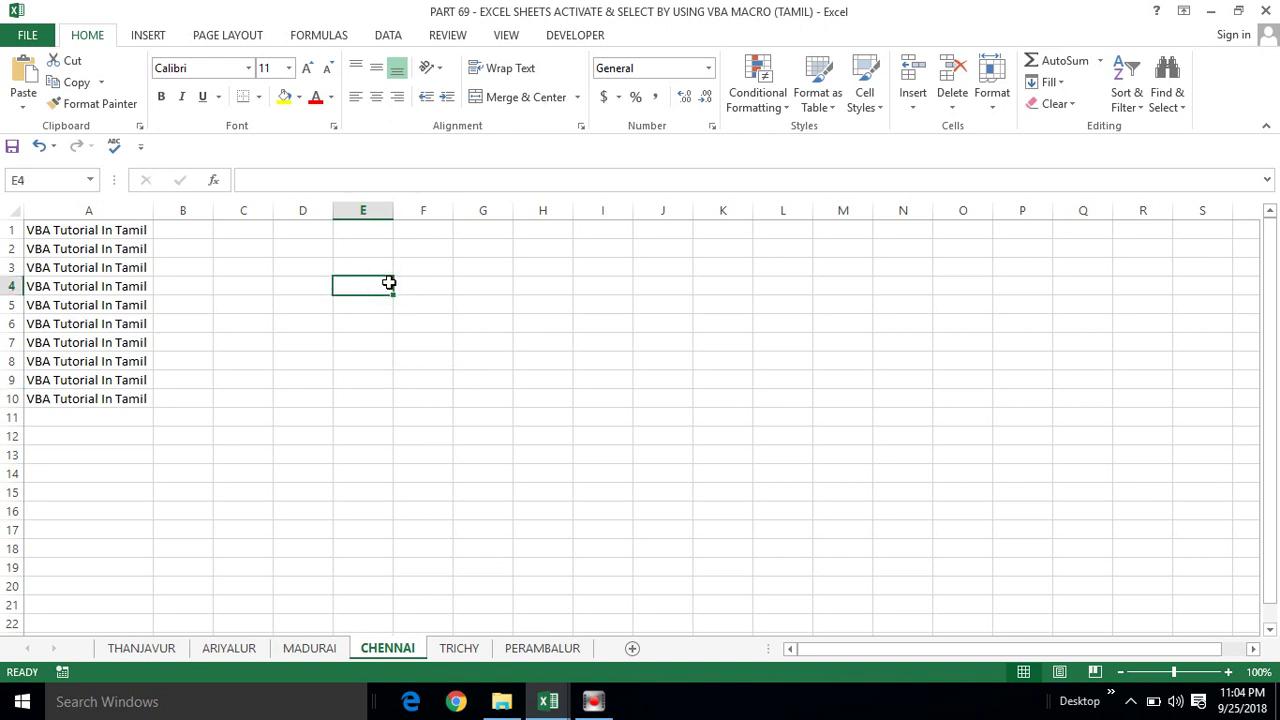
left_click(311, 340)
left_click(334, 318)
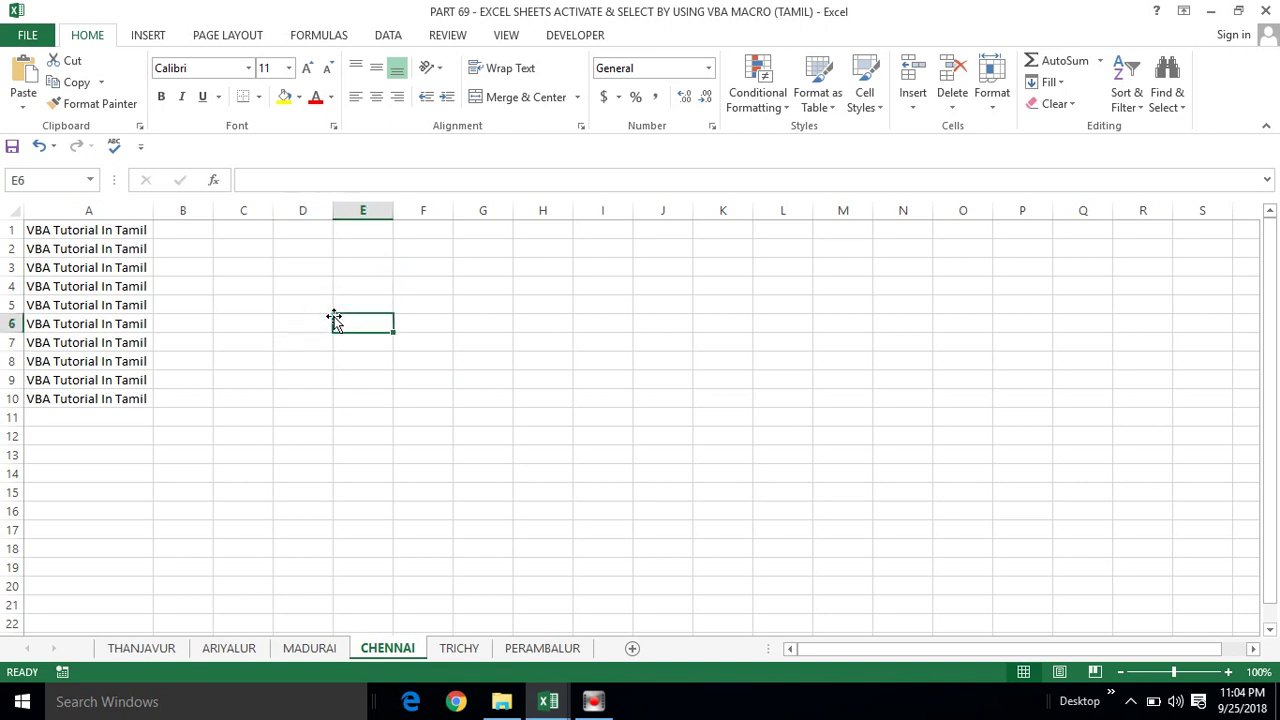
left_click(390, 307)
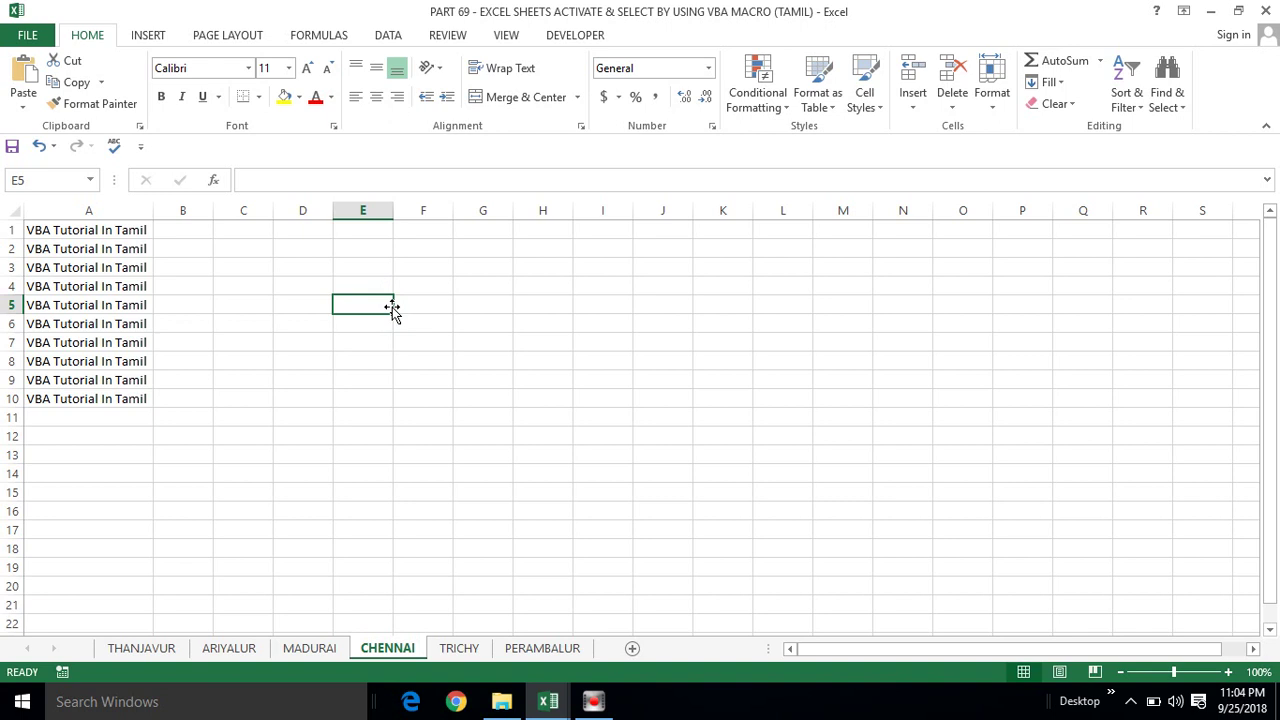
Step: Open the Visual Basic editor with Alt+F11, maximize it, and review the five Sheets lines
key("alt+F11")
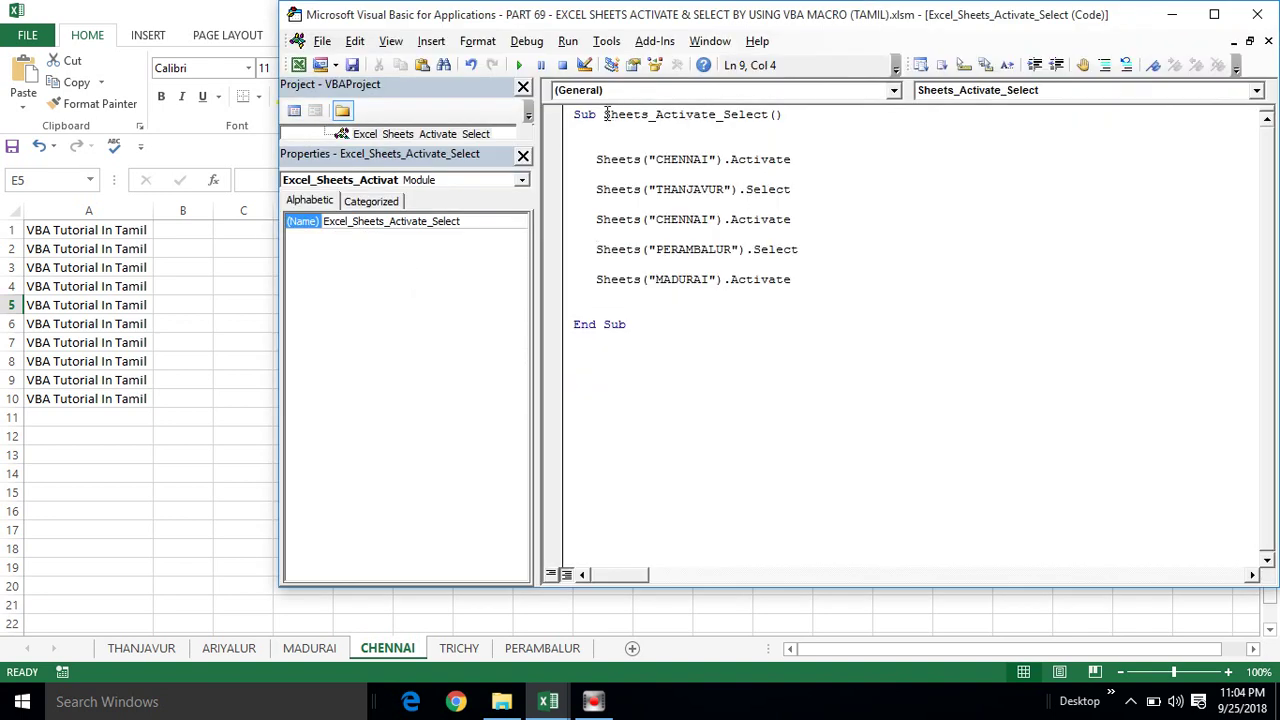
left_click(727, 13)
double_click(727, 13)
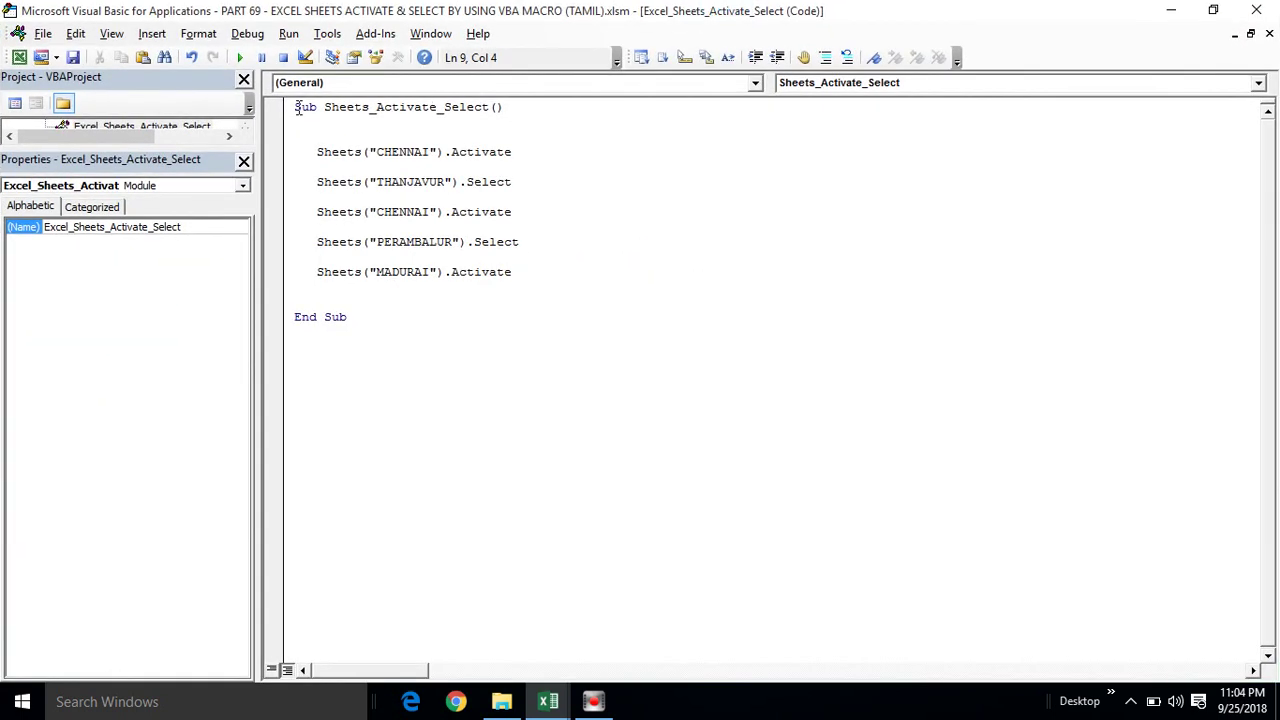
left_click_drag(313, 156, 515, 274)
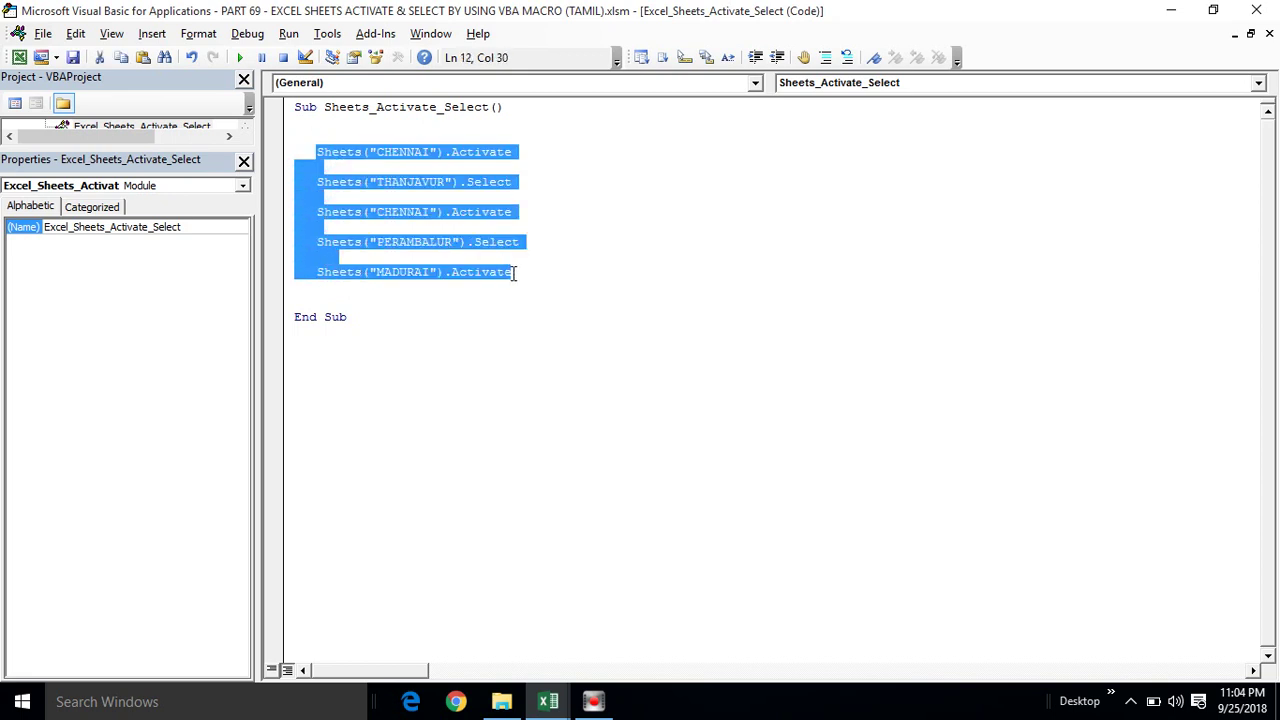
left_click(371, 197)
Step: Inspect the CHENNAI Activate and THANJAVUR Select lines, then all lines through MADURAI
left_click(315, 152)
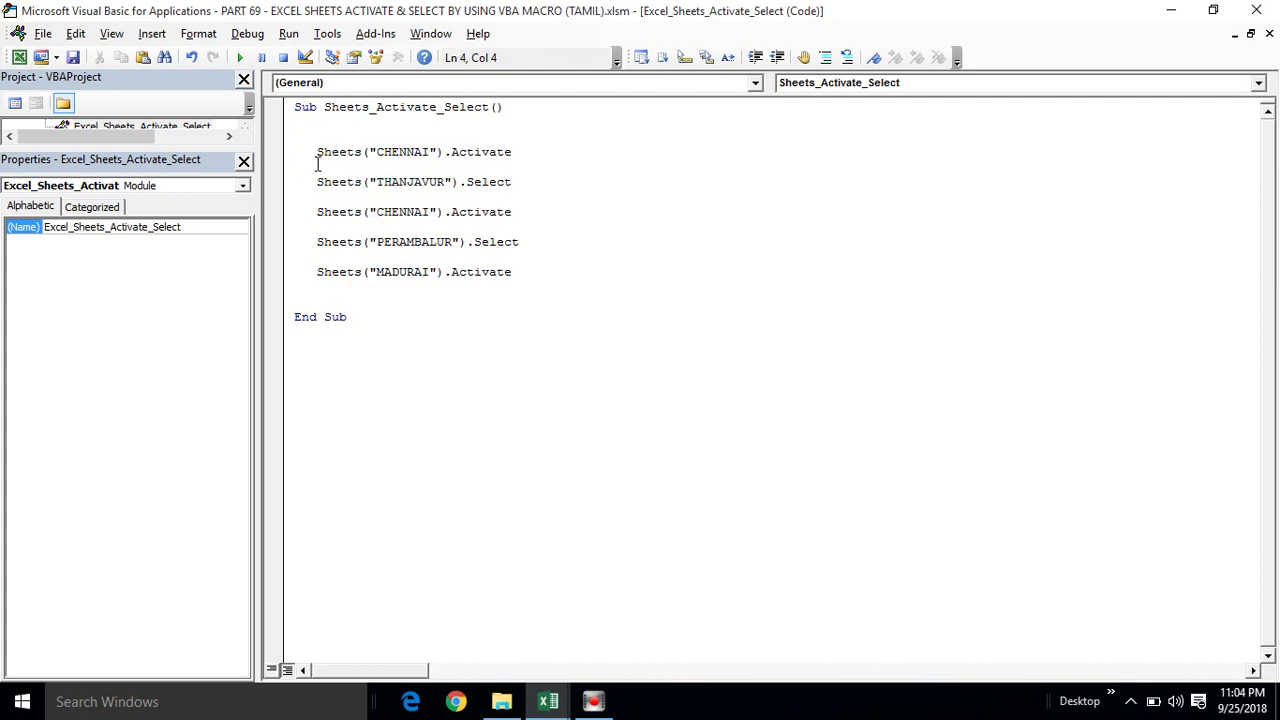
left_click(524, 150)
left_click_drag(514, 181, 320, 187)
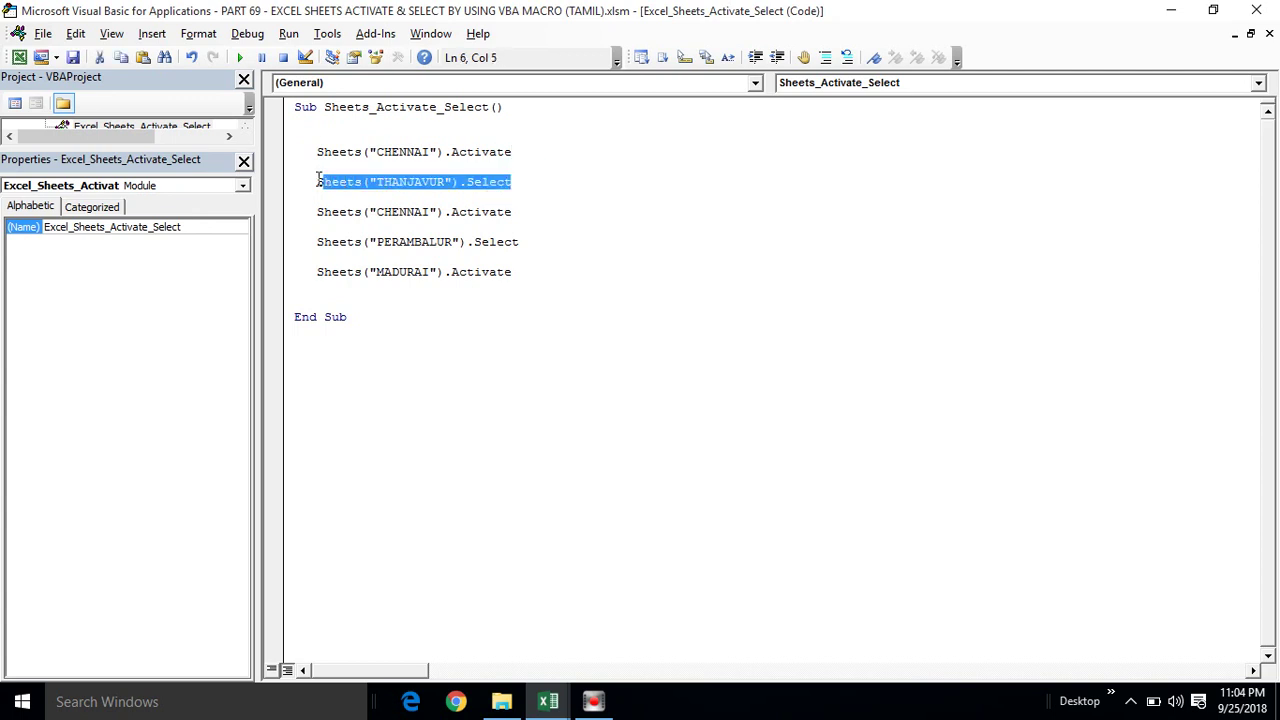
left_click(361, 212)
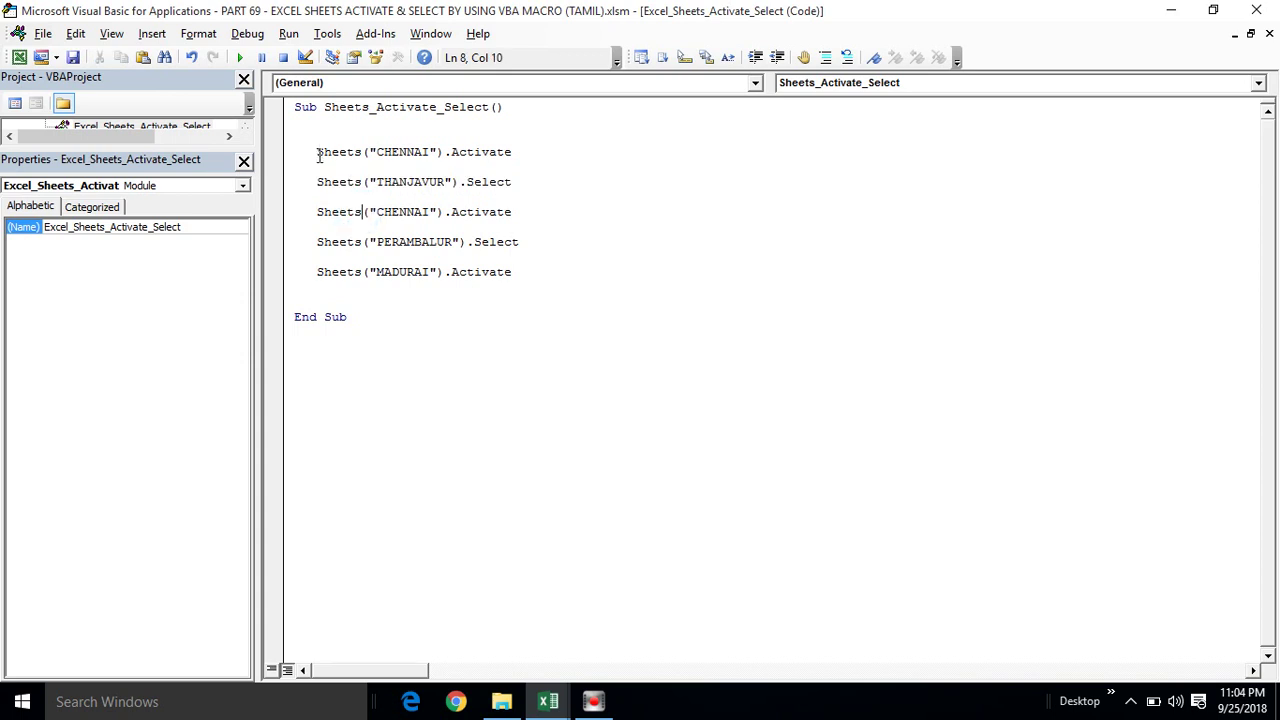
left_click_drag(319, 157, 515, 272)
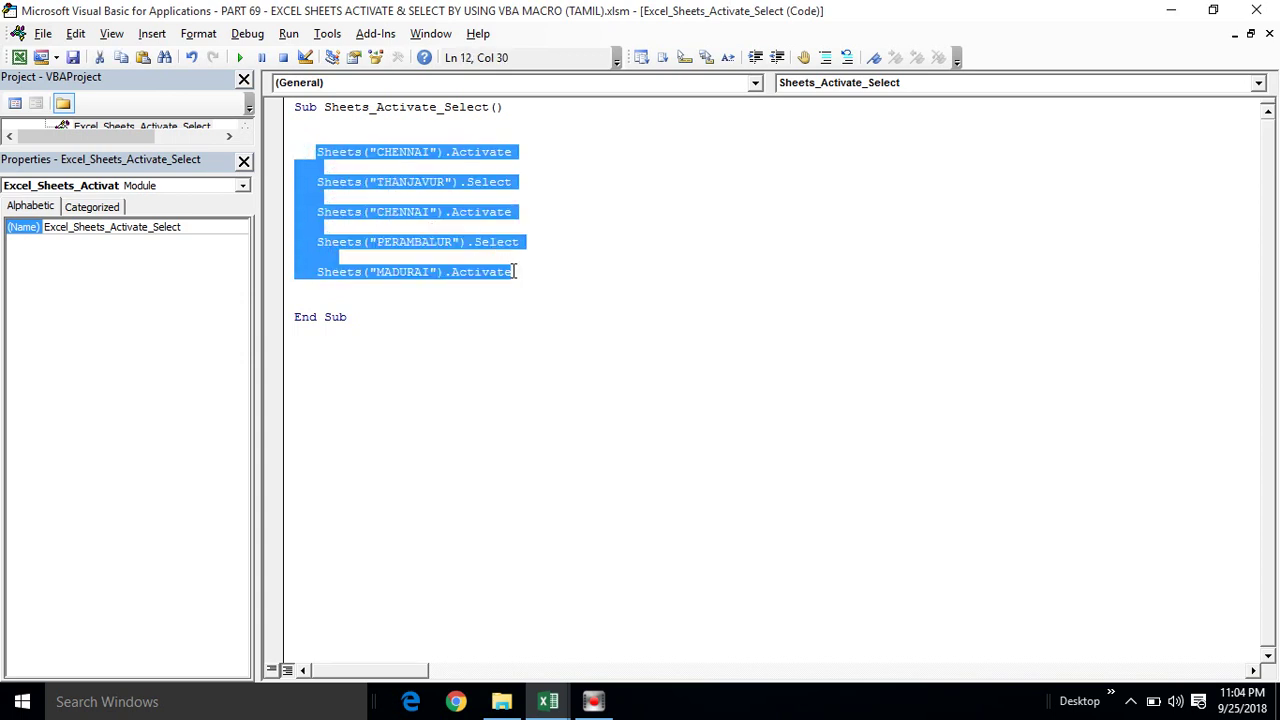
left_click(493, 253)
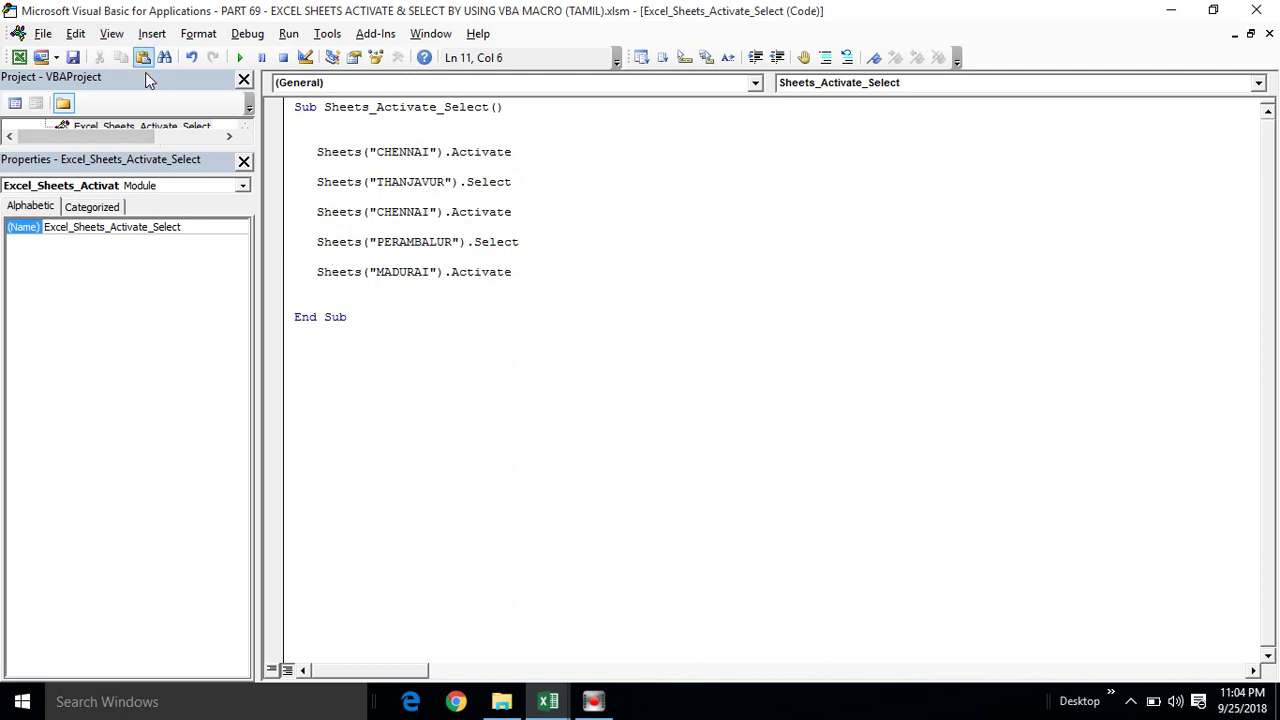
Step: Check module name Excel_Sheets_Activate_Select and the Sub name, then restore the editor over Excel
left_click(185, 226)
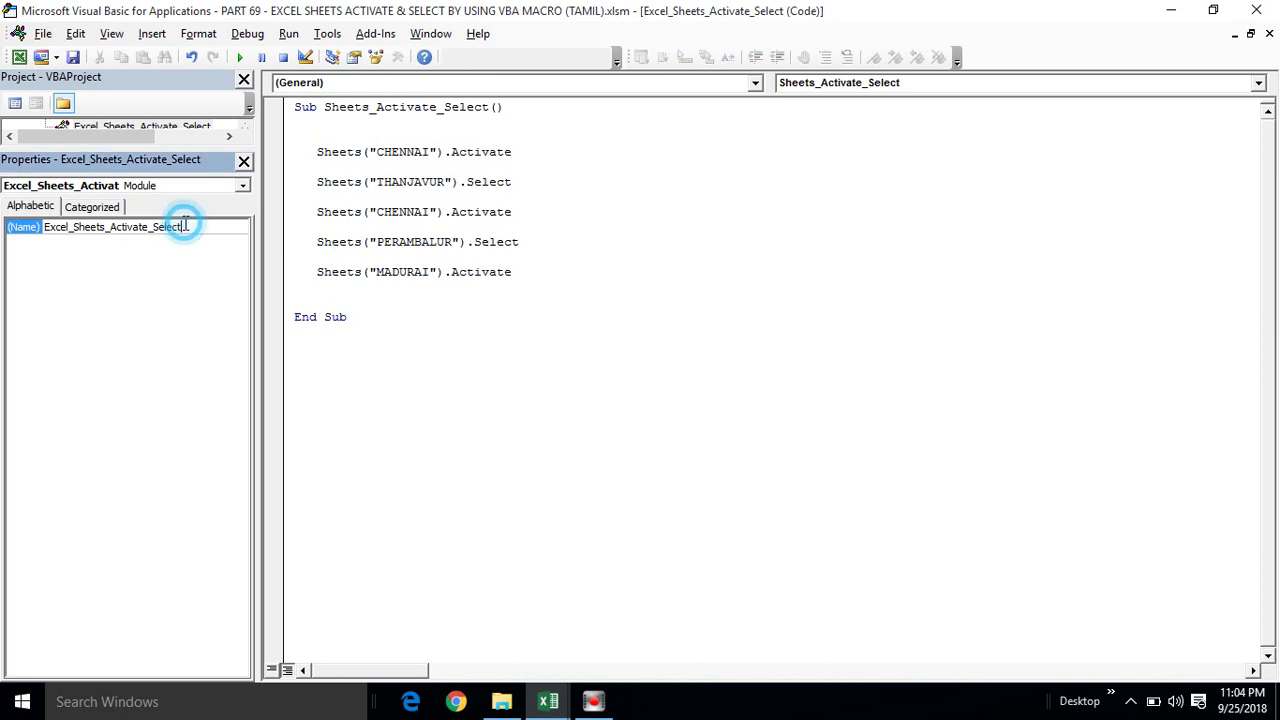
double_click(185, 226)
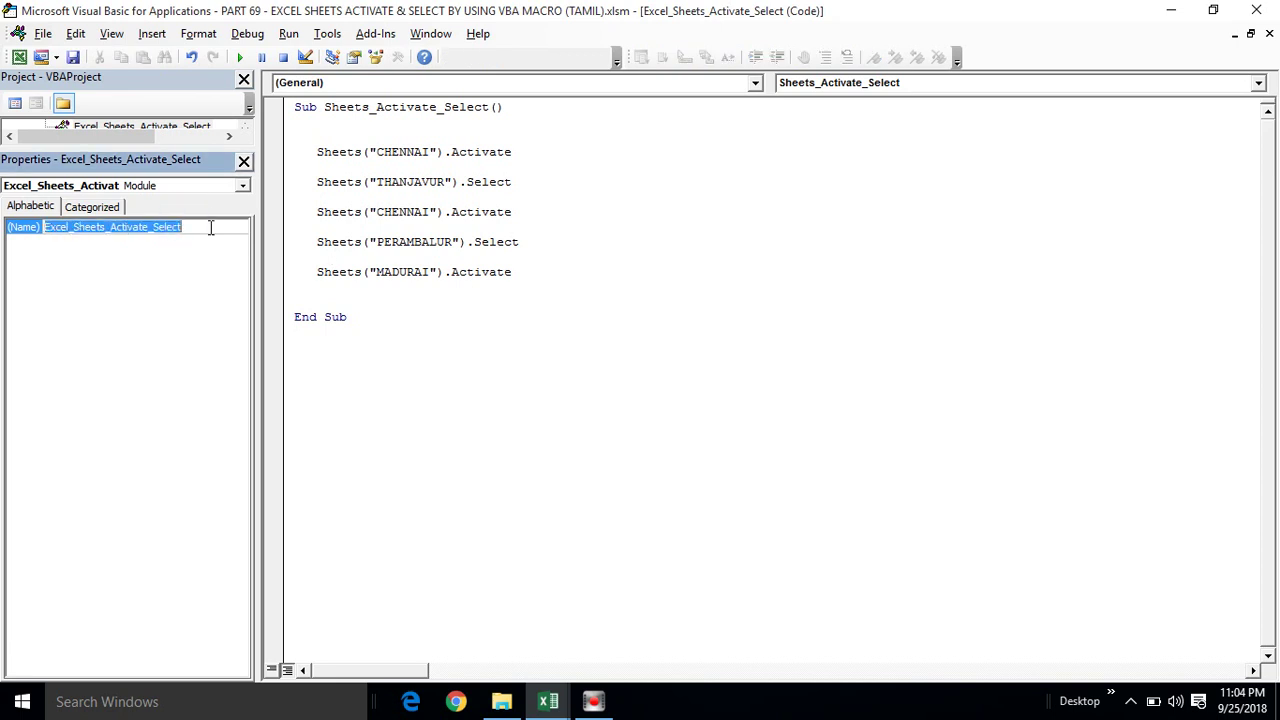
left_click_drag(324, 106, 490, 107)
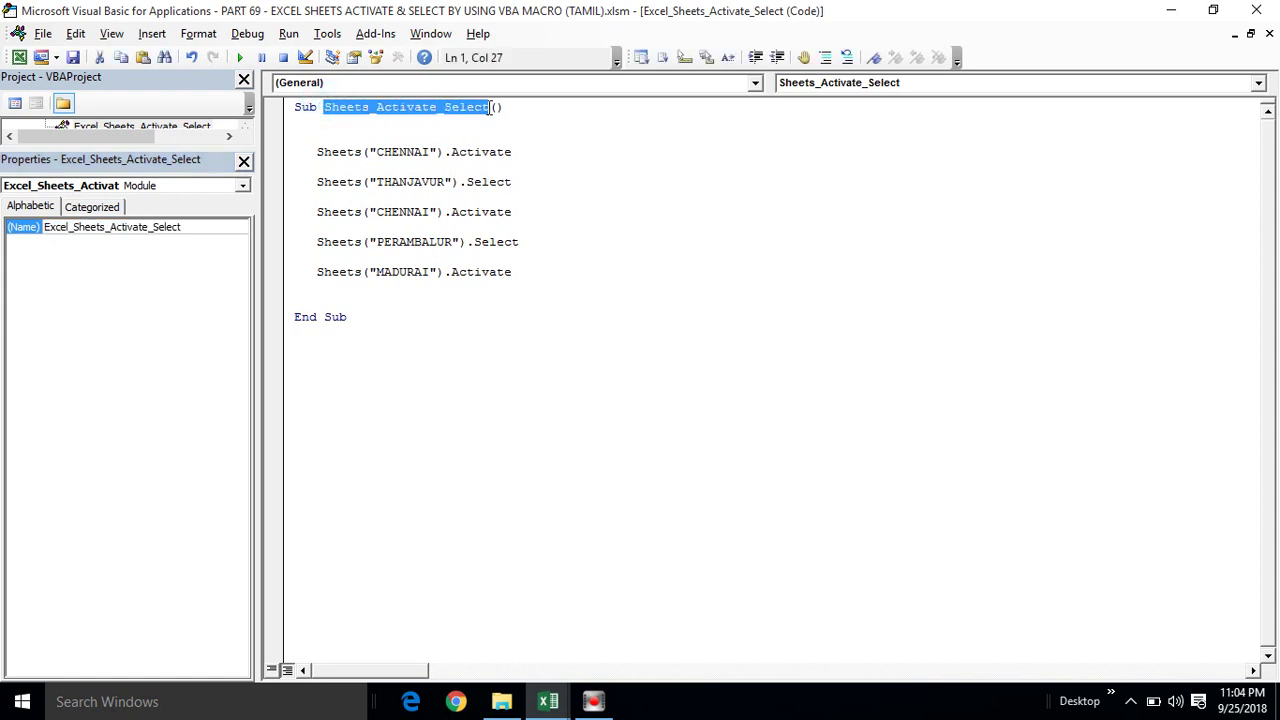
left_click(438, 152)
double_click(651, 18)
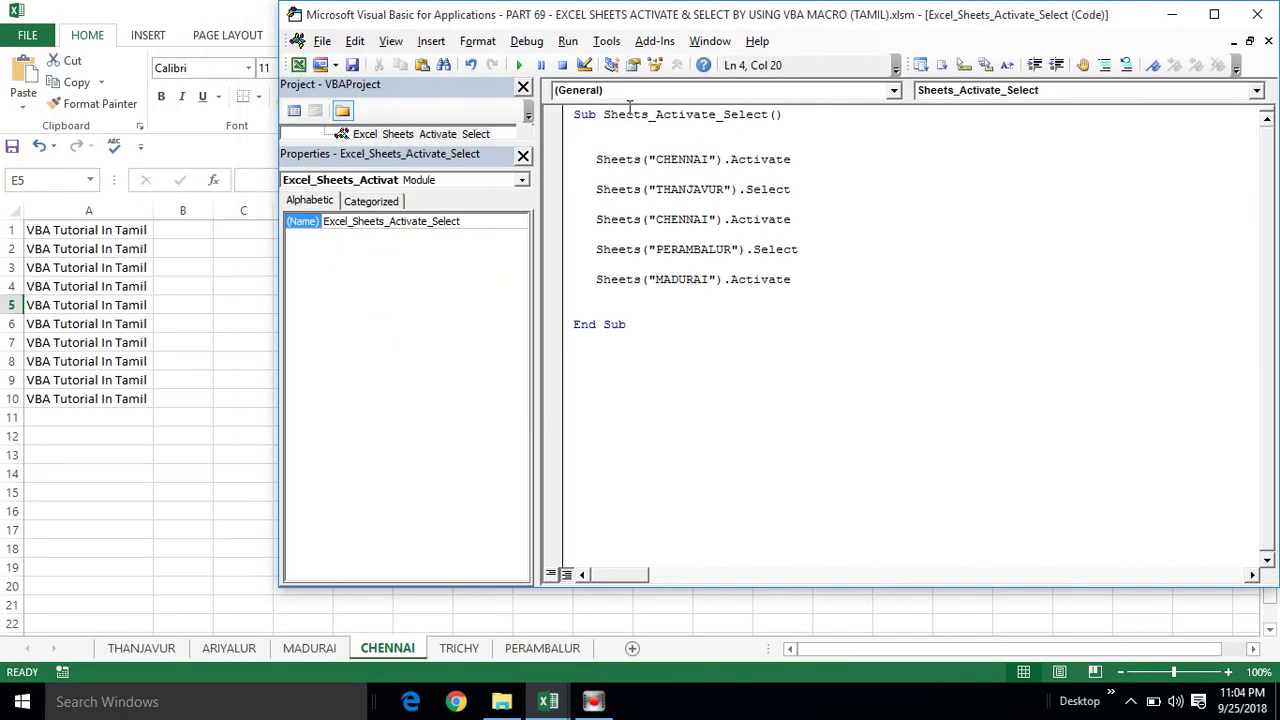
left_click(628, 114)
left_click(692, 114)
Step: Step with F8 through the CHENNAI, THANJAVUR, CHENNAI, PERAMBALUR and MADURAI lines to End Sub
key("F8")
key("F8")
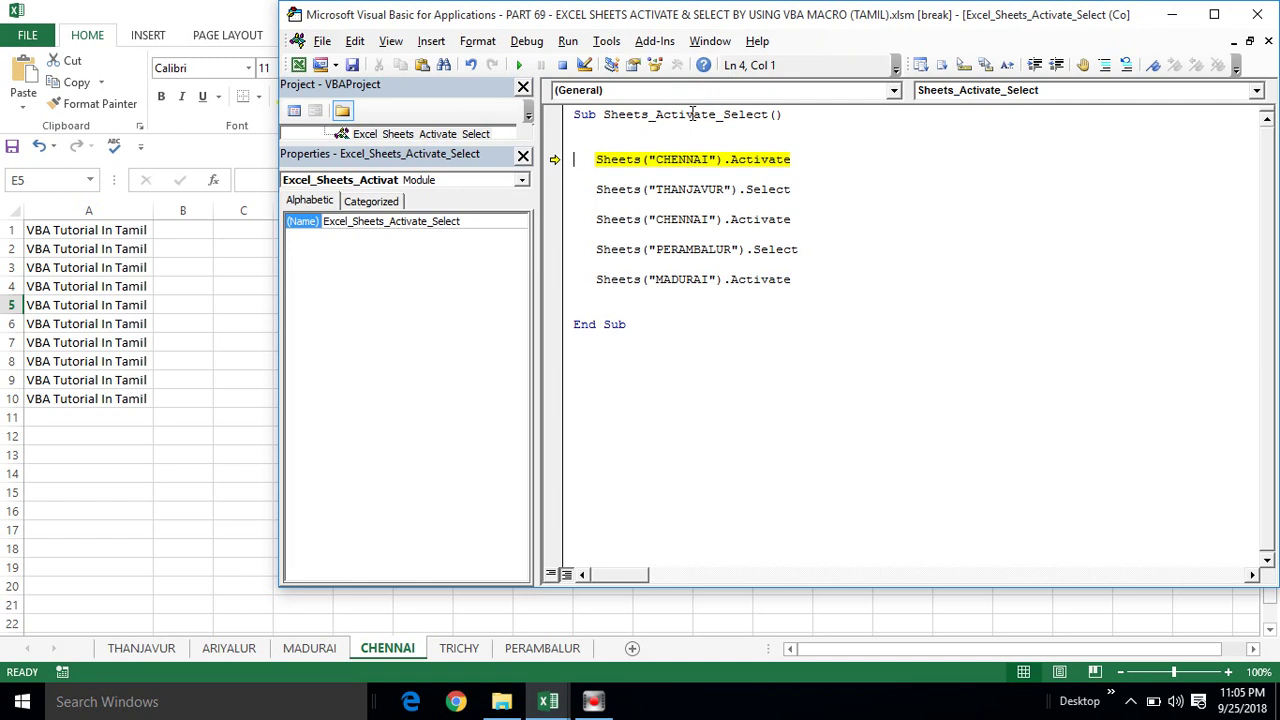
key("F8")
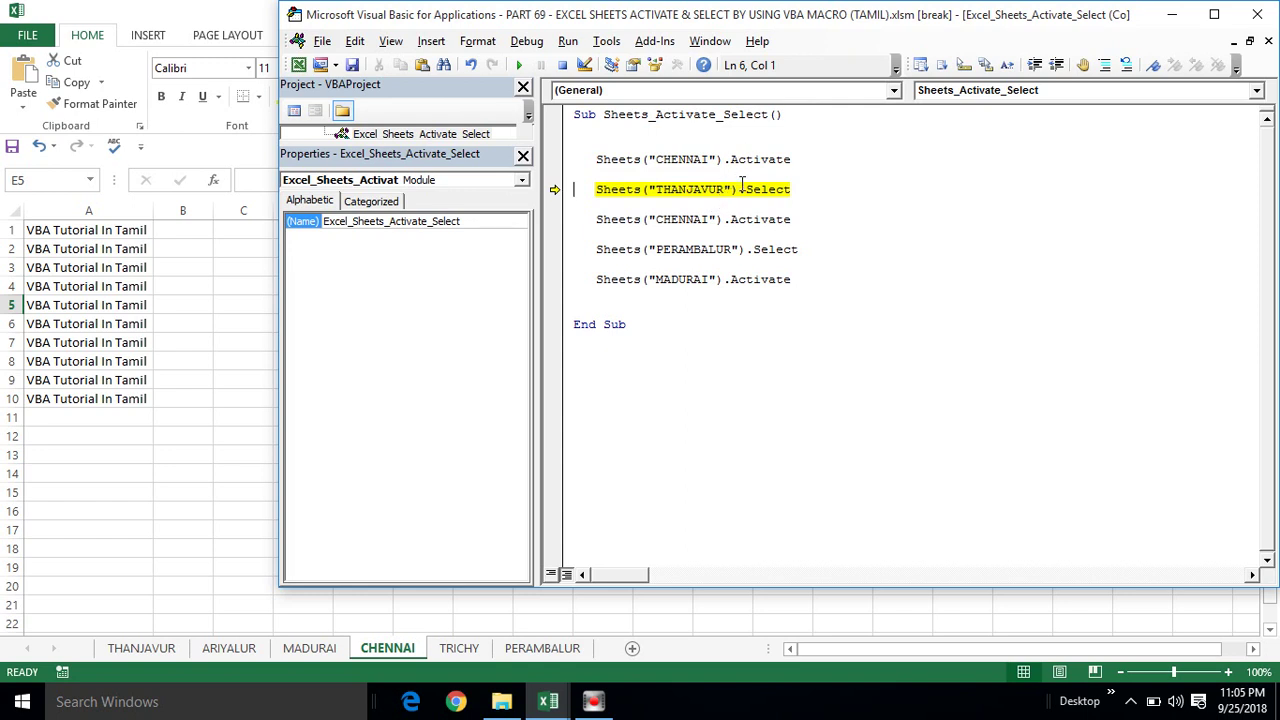
key("F8")
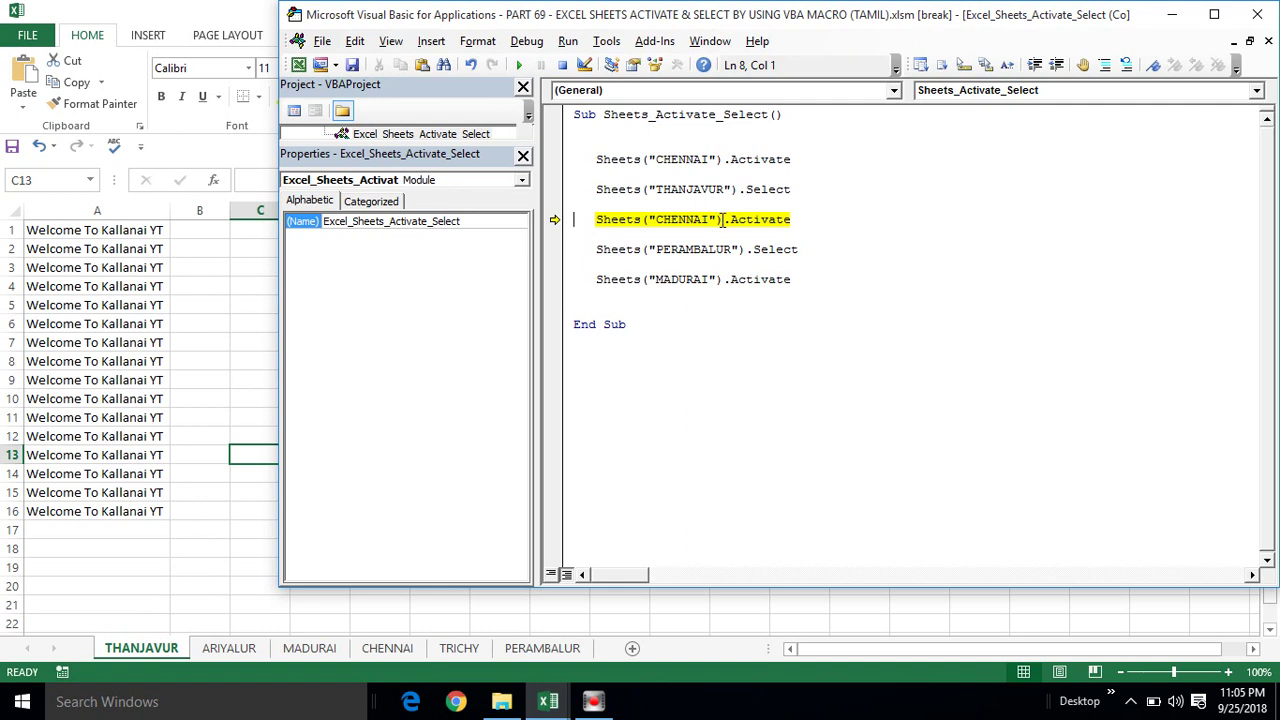
key("F8")
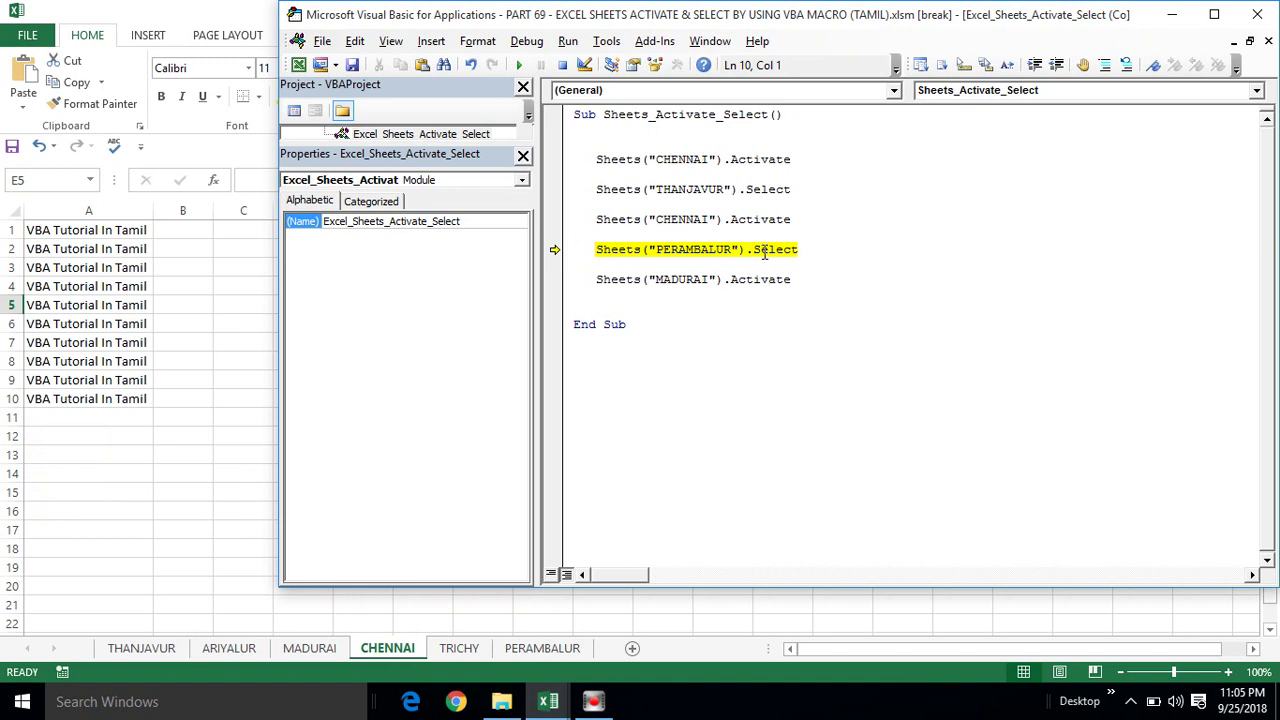
key("F8")
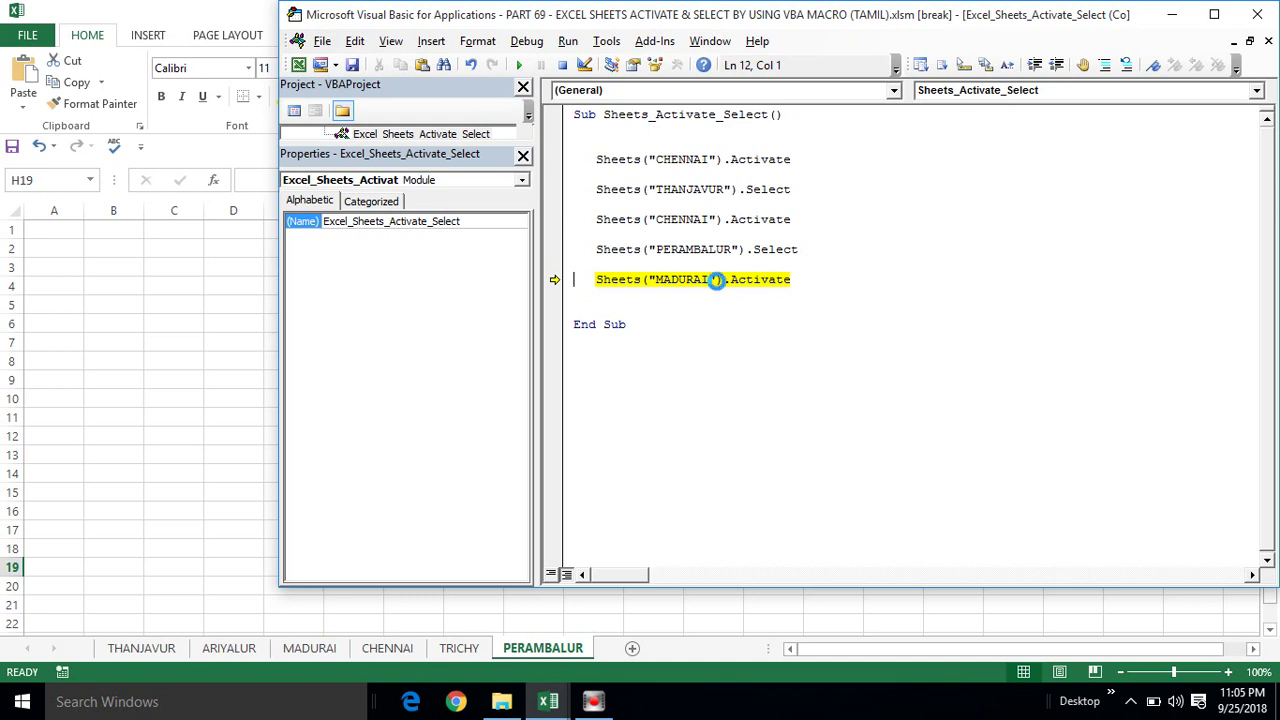
key("F8")
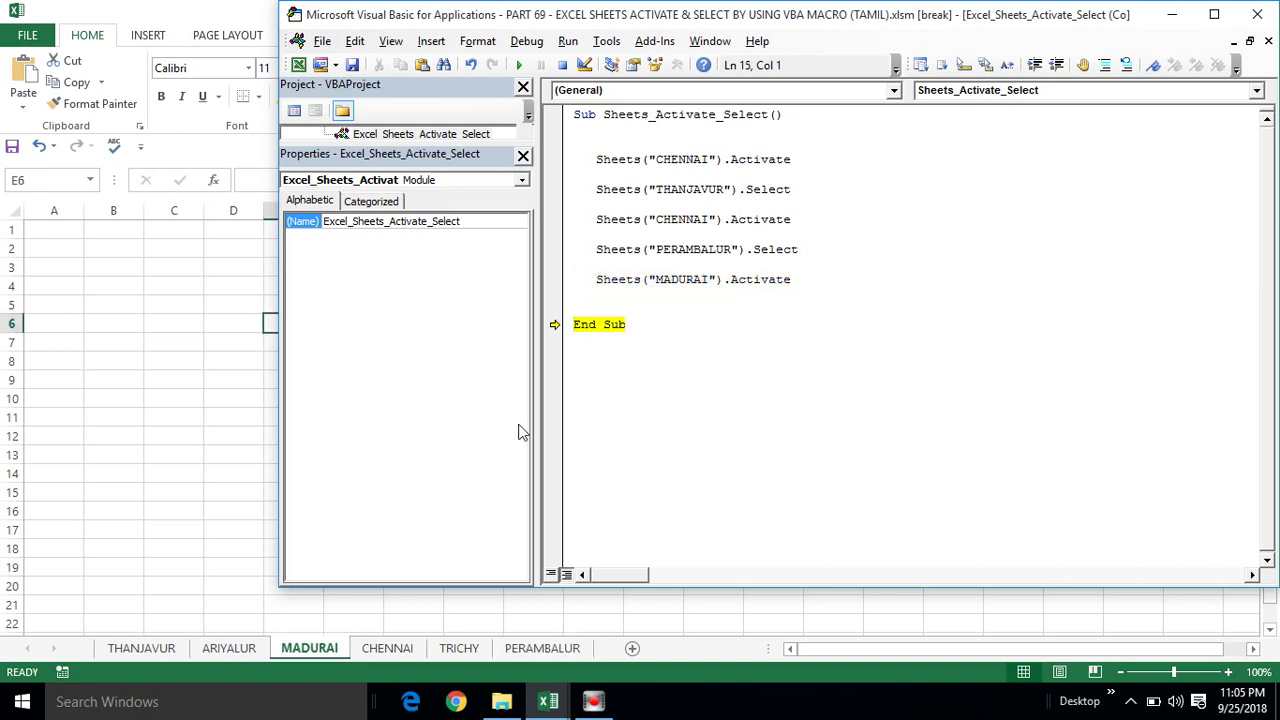
key("F8")
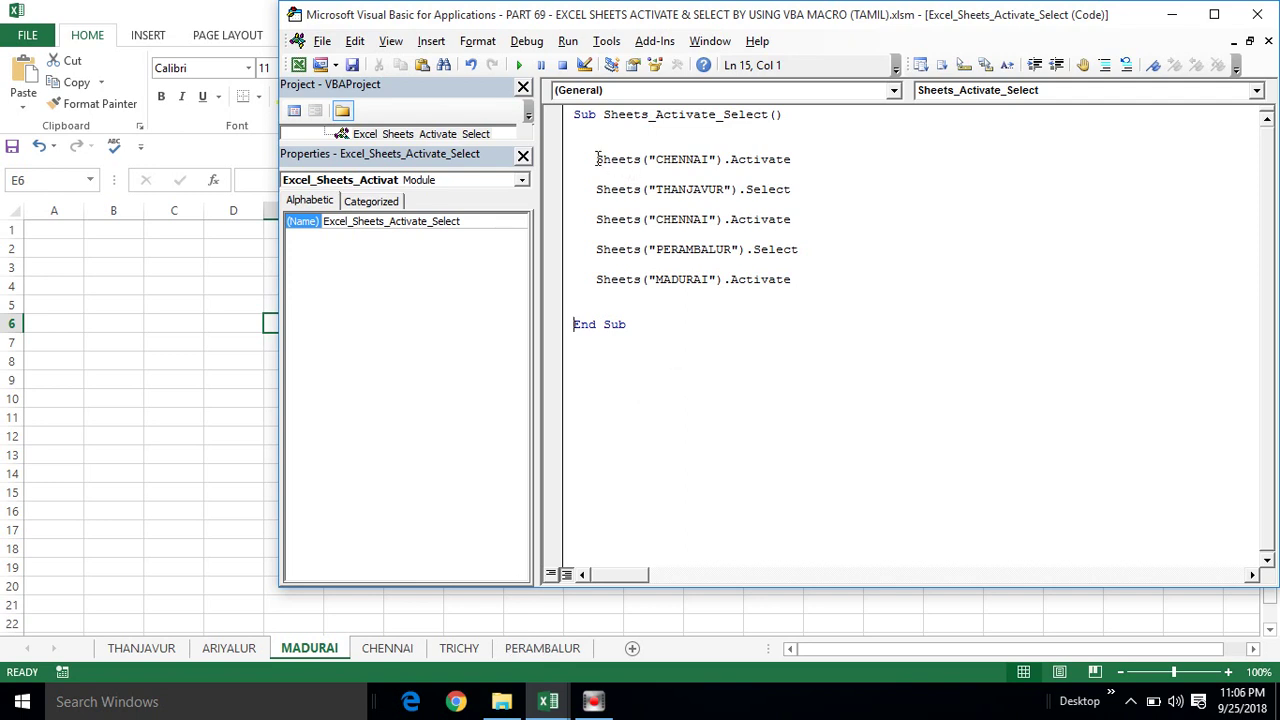
left_click_drag(595, 159, 717, 163)
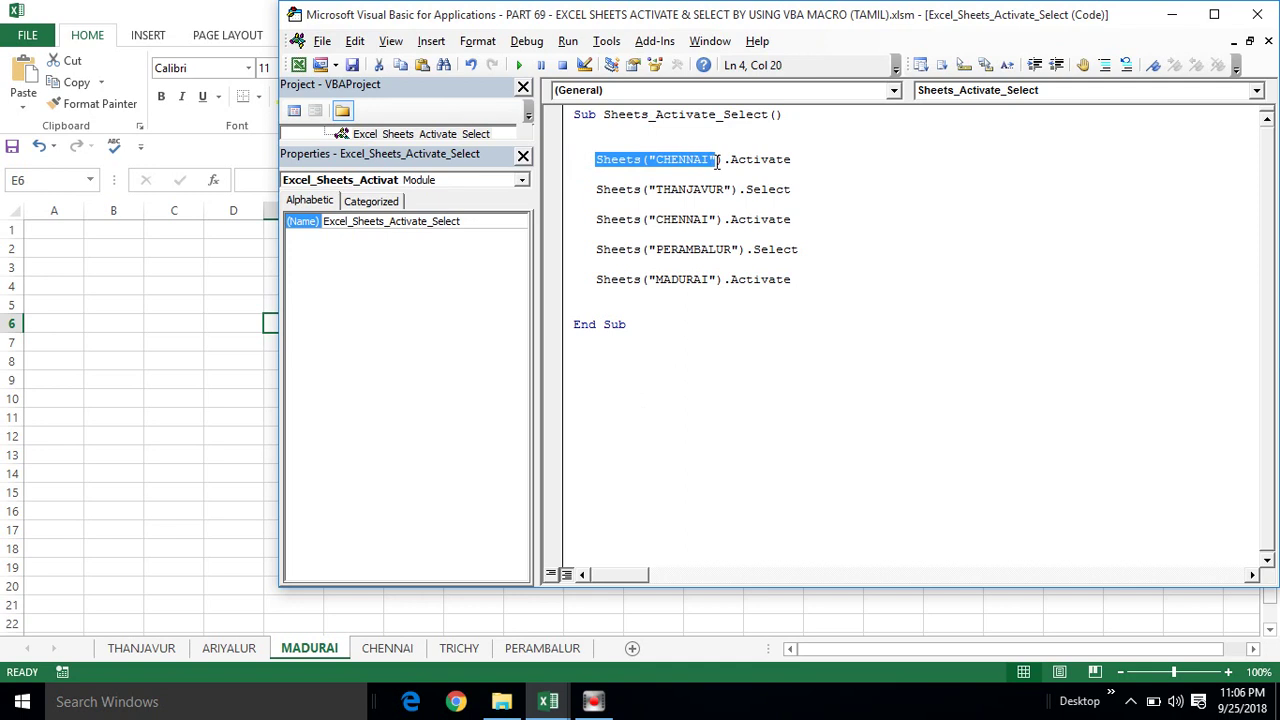
left_click(657, 165)
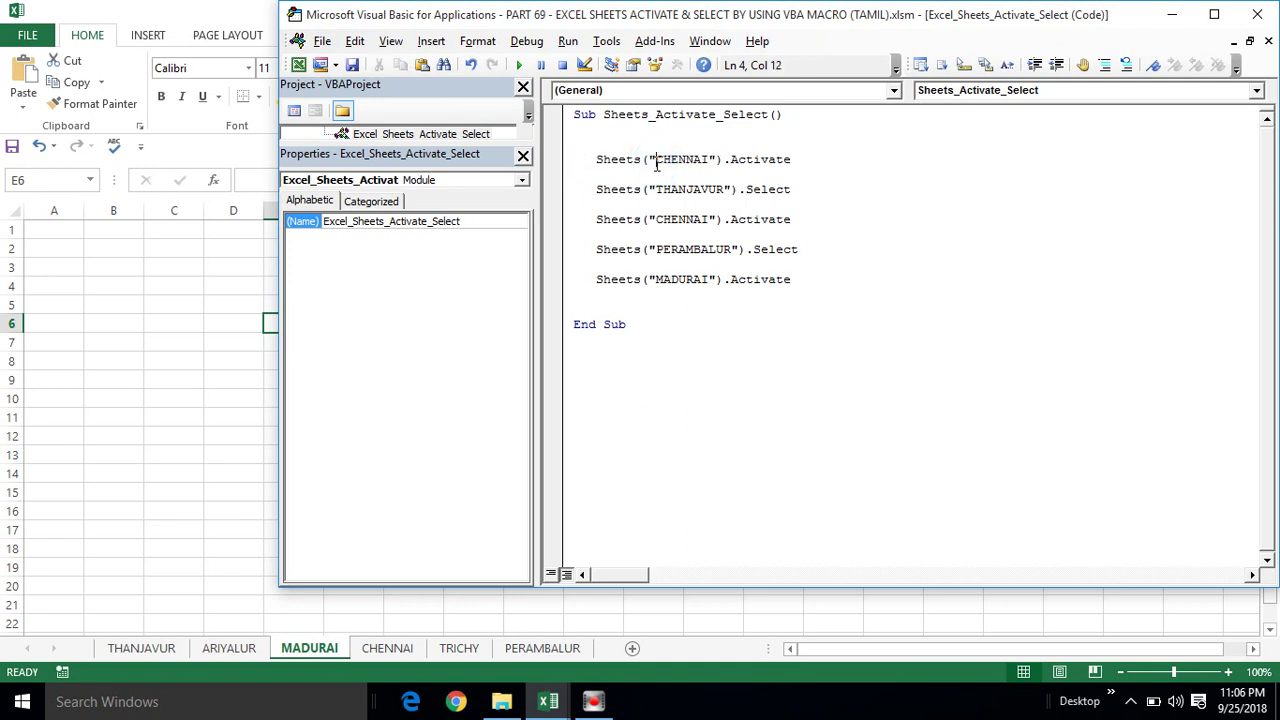
mouse_move(655, 160)
left_mouse_down()
mouse_move(752, 157)
mouse_move(730, 160)
left_mouse_up()
left_click(732, 163)
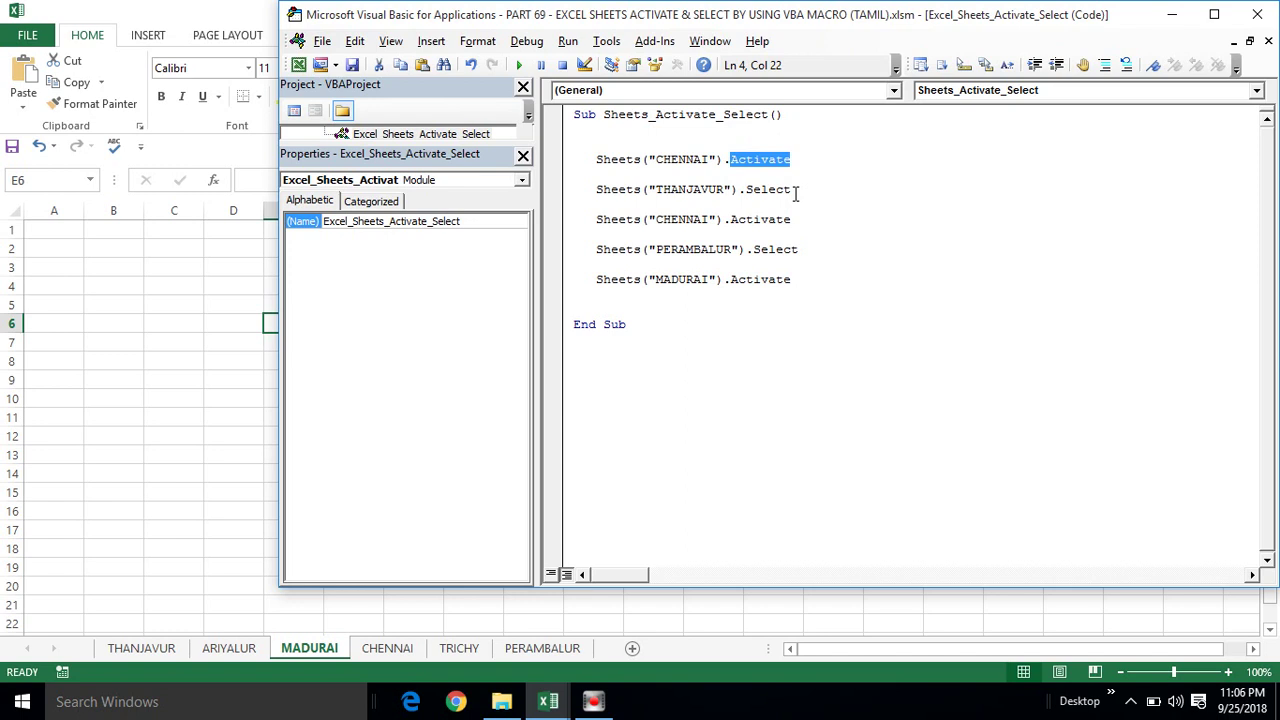
left_click_drag(792, 190, 748, 197)
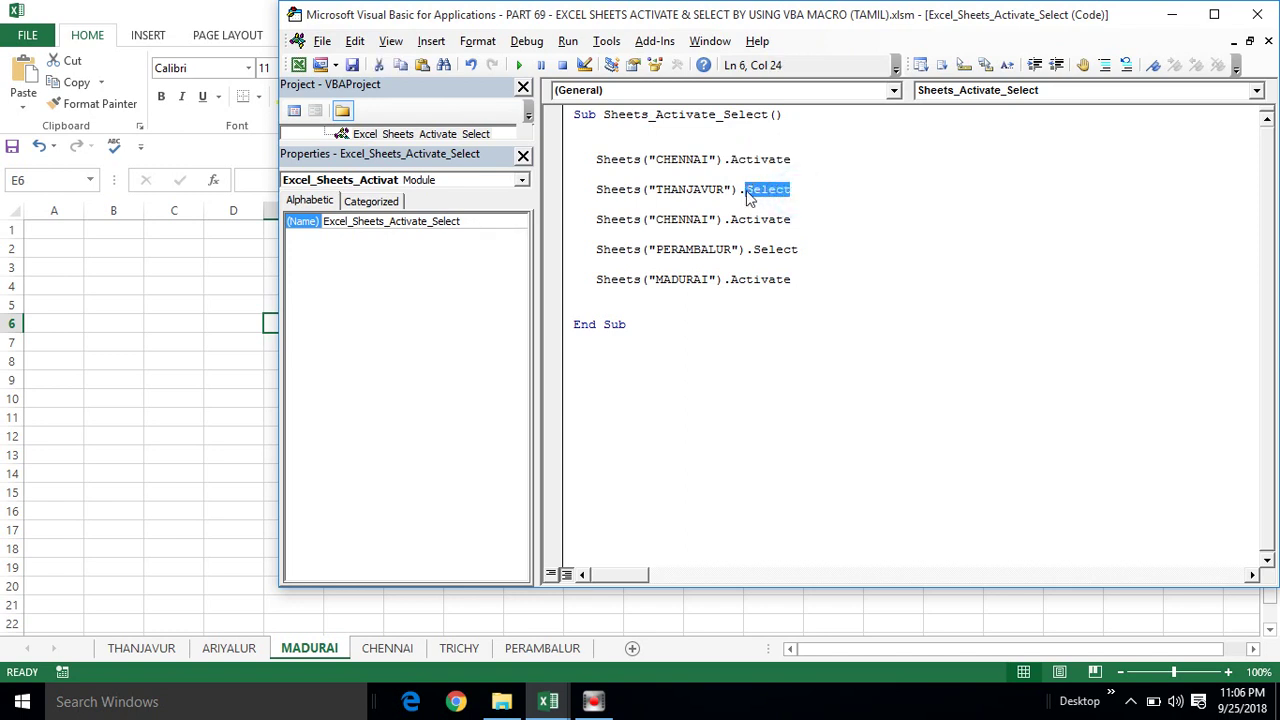
left_click(726, 250)
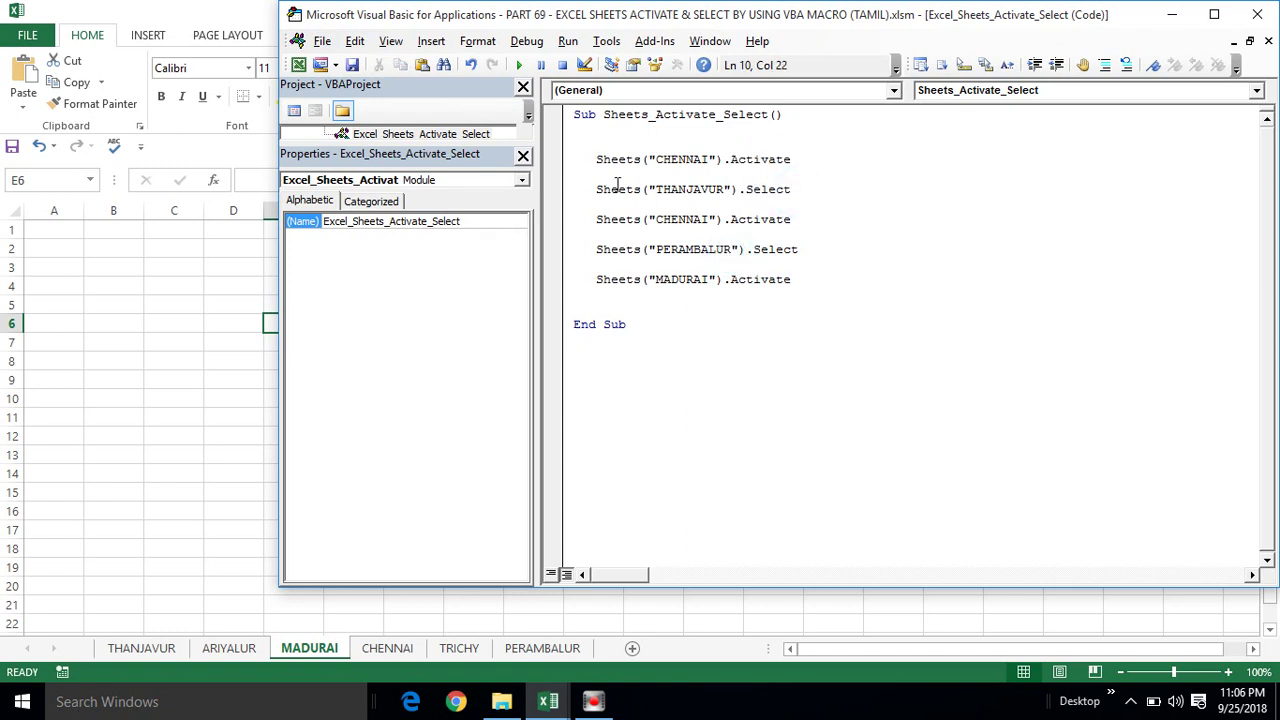
mouse_move(595, 182)
left_mouse_down()
mouse_move(803, 177)
mouse_move(796, 190)
left_mouse_up()
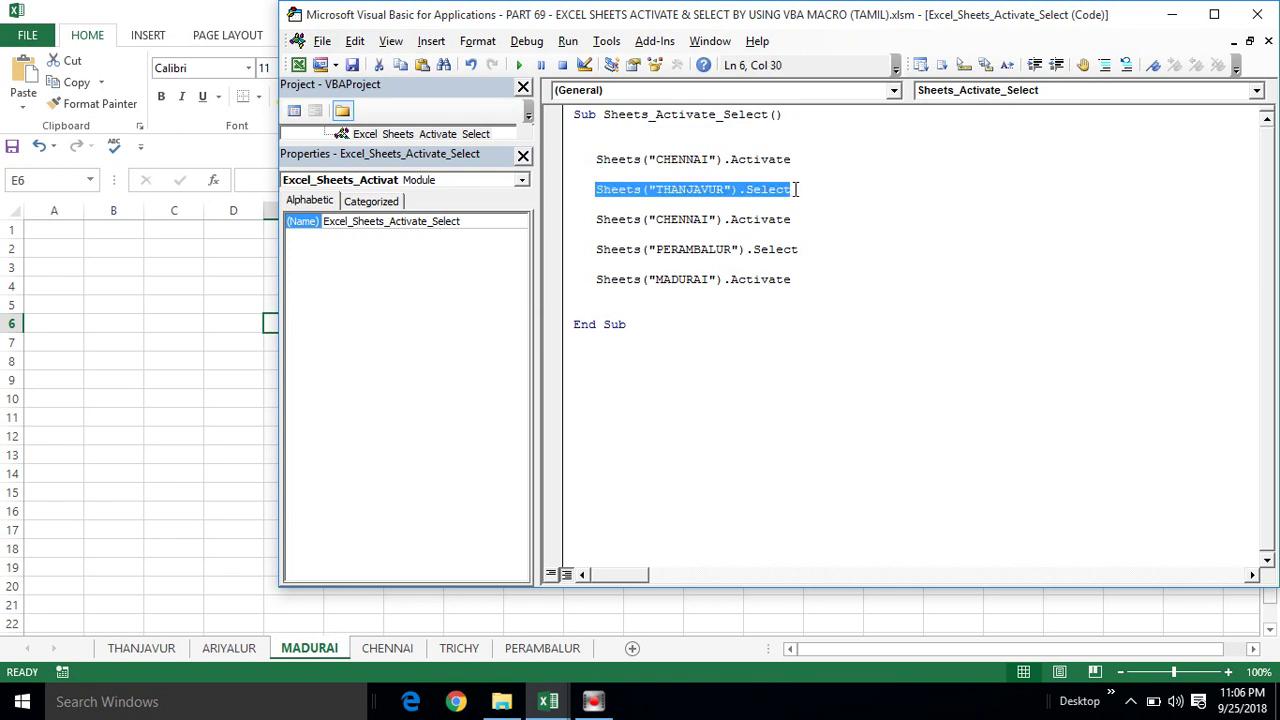
left_click(740, 238)
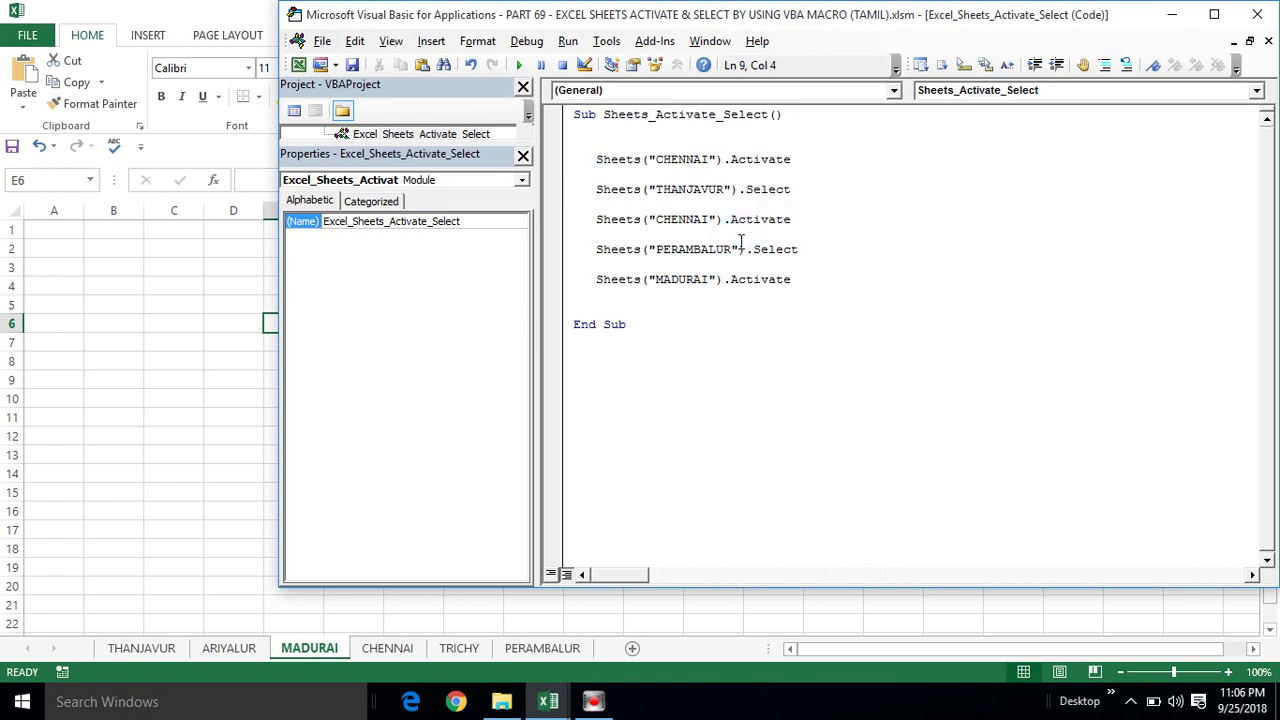